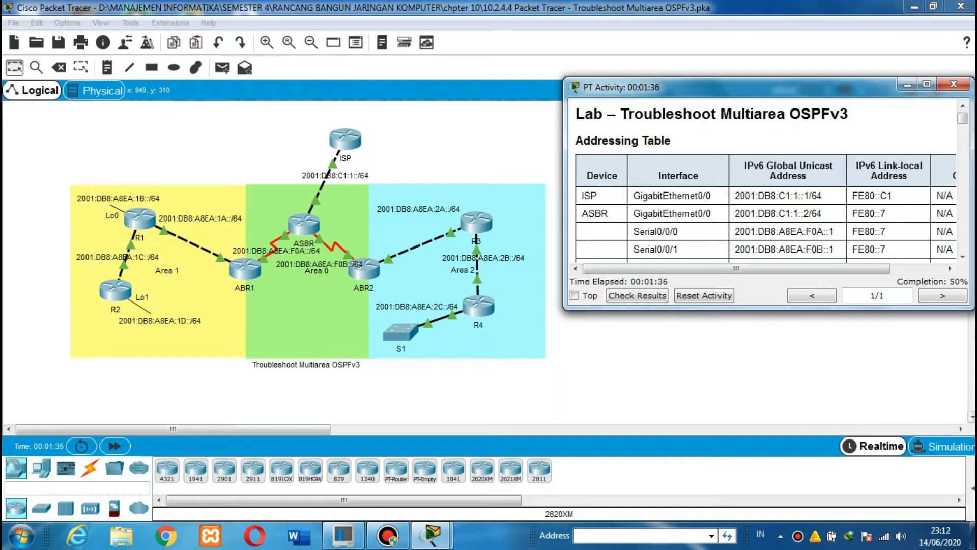
- Read the lab's addressing table, background scenario and the Part 1 Step 1 instructions for checking R2 in Area 1
scroll(963, 260, down, 10)
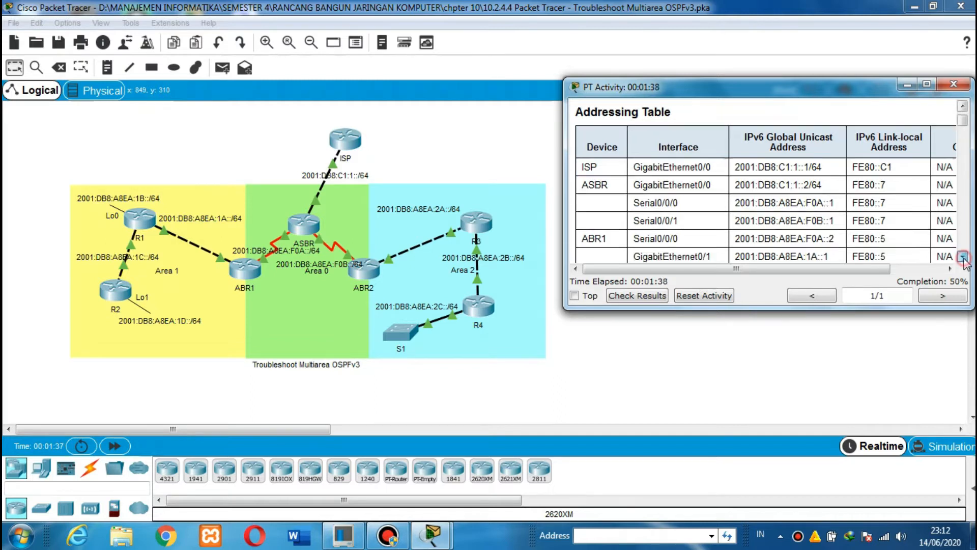
scroll(964, 260, down, 2)
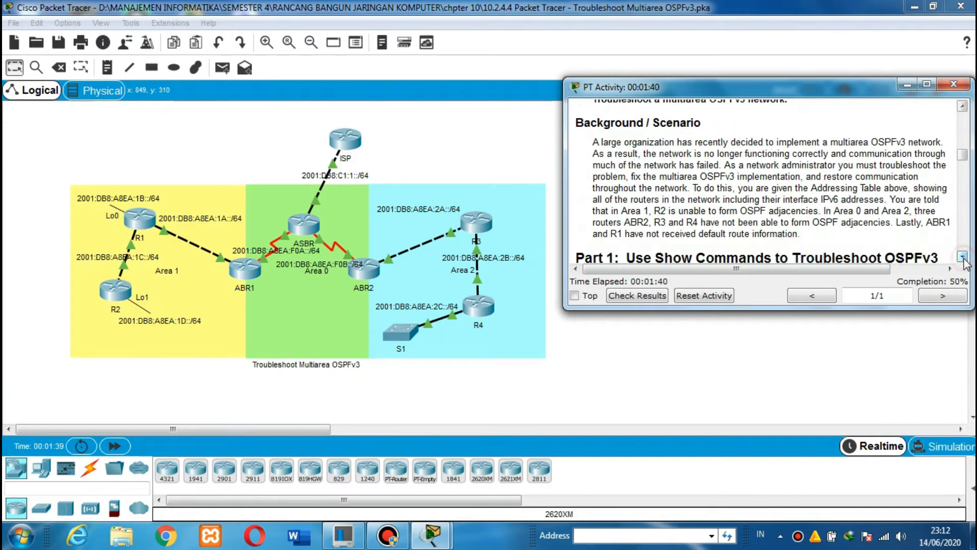
click(963, 111)
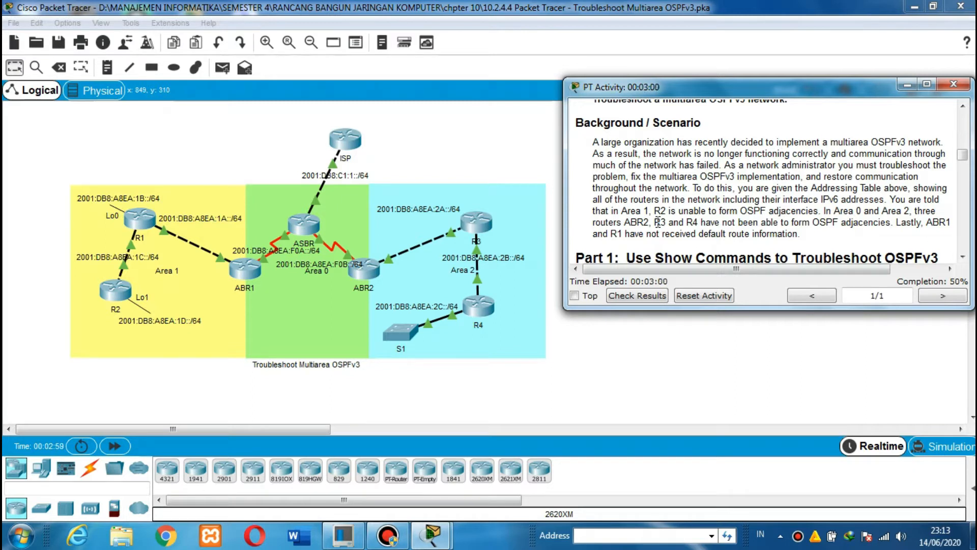
click(963, 260)
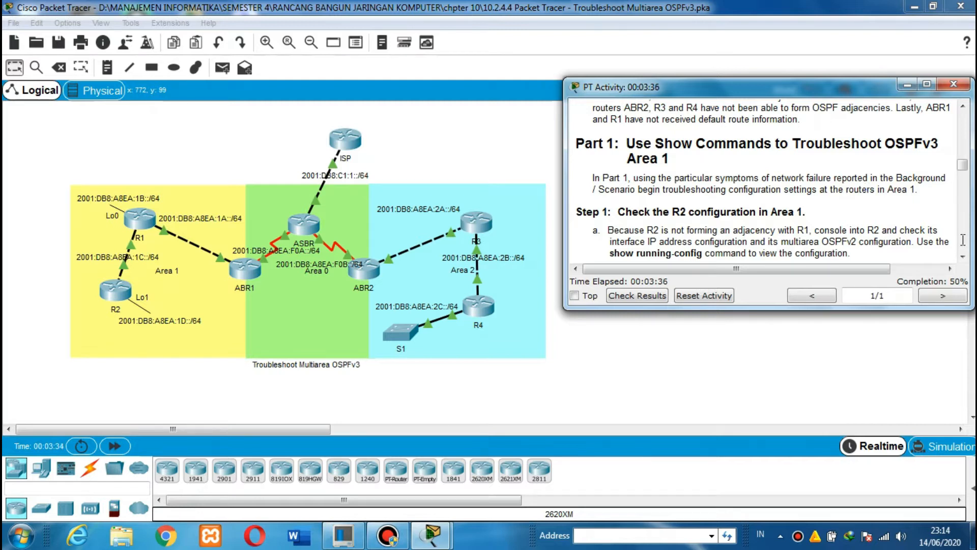
scroll(963, 259, down, 3)
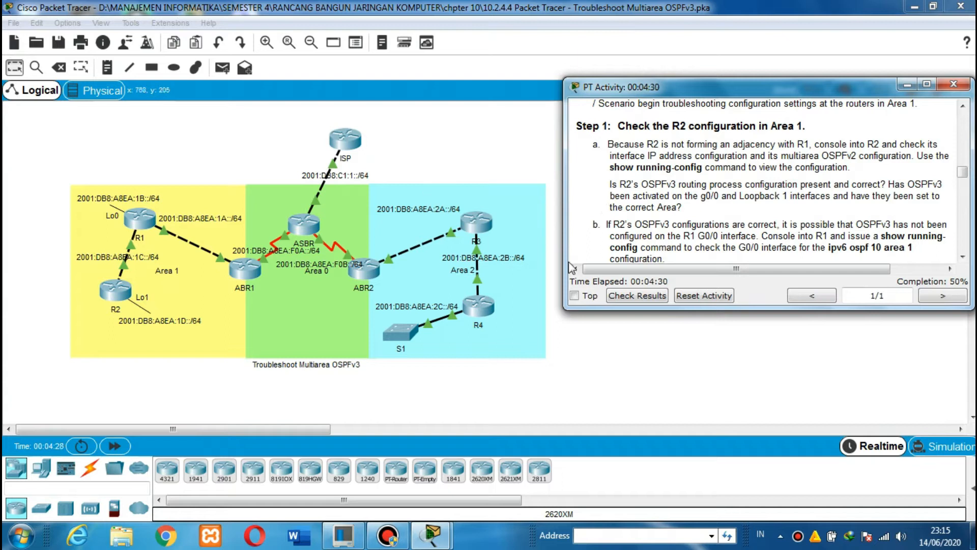
- Keep the lab instructions always on top and enter privileged EXEC mode in router R2's command line
click(574, 295)
click(116, 293)
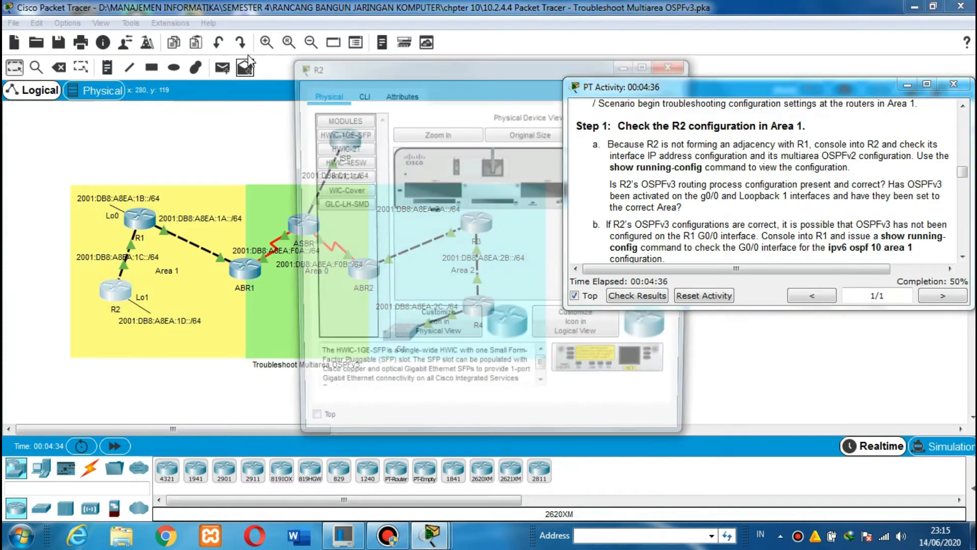
drag(401, 63, 199, 50)
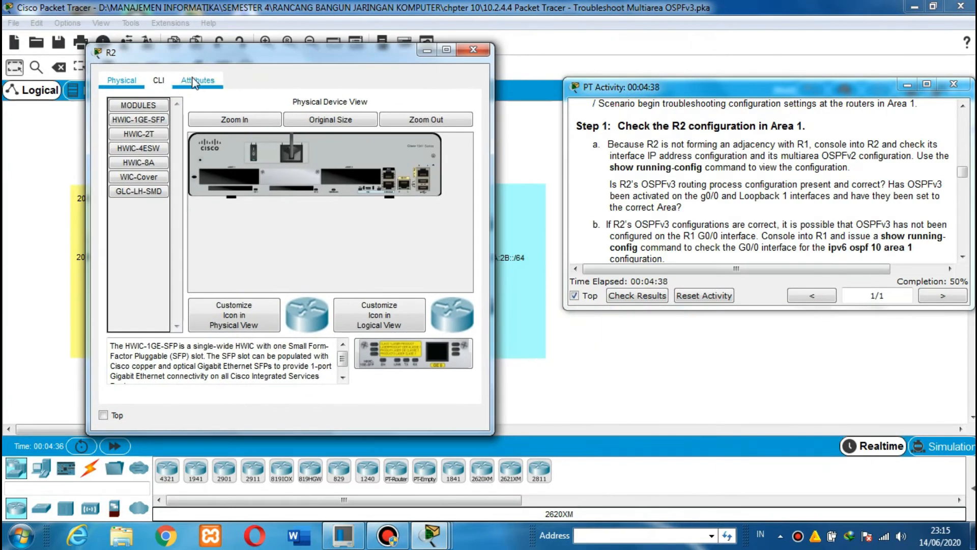
click(160, 80)
key(Return)
text(en)
key(Return)
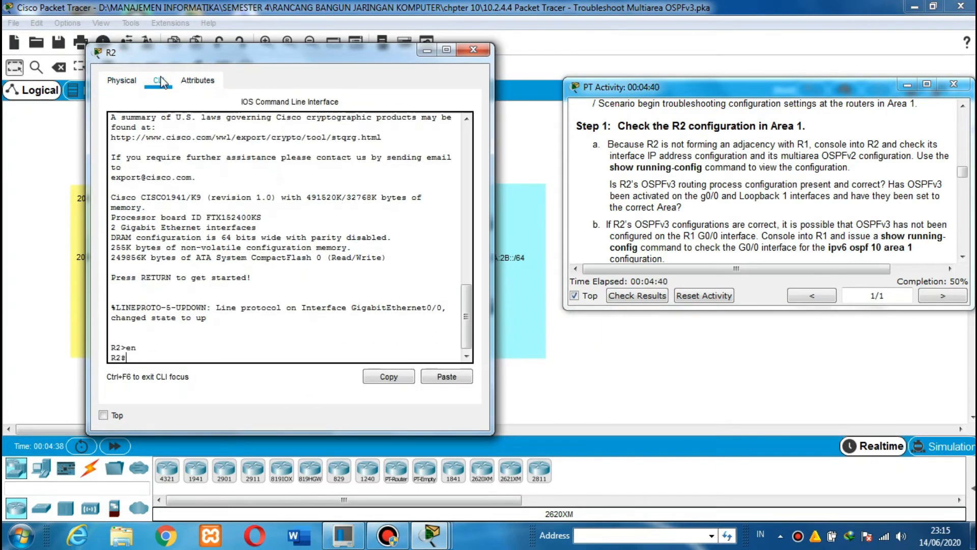
- Run show running-config on R2 and page through the output to the interface configurations
text(sho)
key(Tab)
text(run)
key(Tab)
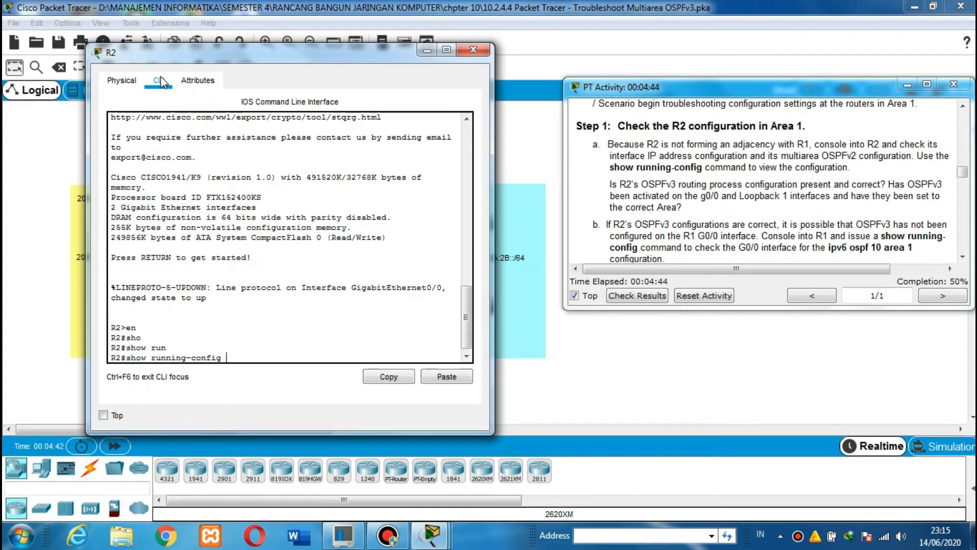
key(Return)
key(Return)
key(Return)
key(Return)
key(Return)
key(Return)
key(Return)
key(Return)
key(Return)
key(Return)
key(Return)
key(Return)
key(Return)
key(Return)
key(Return)
key(Return)
key(Return)
key(Return)
key(Return)
key(Return)
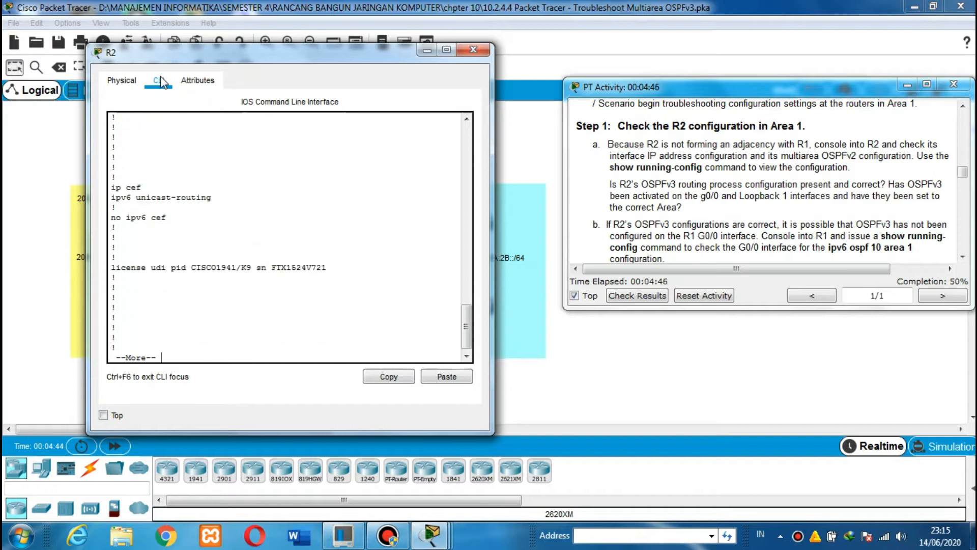
key(Return)
key(Return)
key(Return)
key(Return)
key(Return)
key(Return)
key(Return)
key(Return)
key(Return)
key(Return)
key(Return)
key(Return)
key(Return)
key(Return)
key(Return)
key(Return)
key(Return)
key(Return)
key(Return)
key(Return)
key(Return)
key(Return)
key(Return)
key(Return)
key(Return)
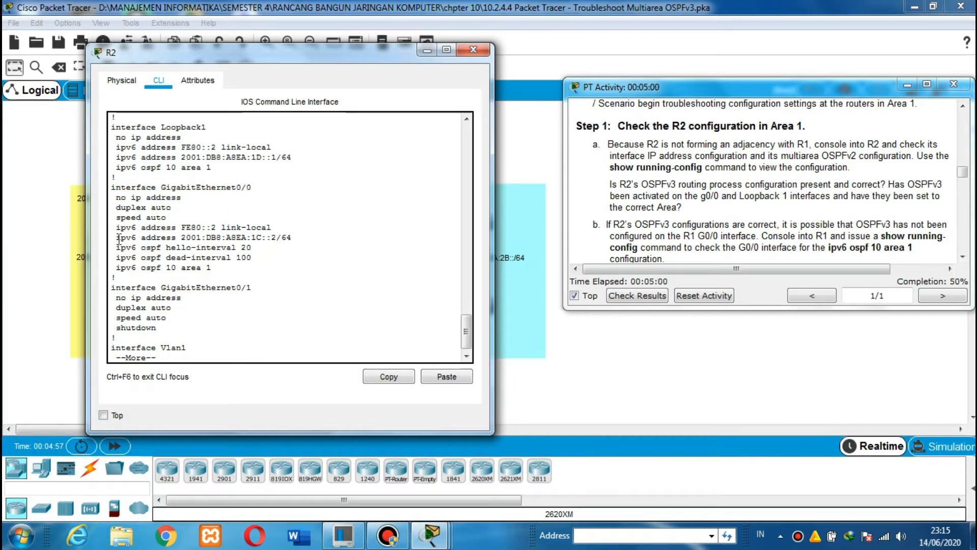
- Check the IPv6 addresses of R2's GigabitEthernet0/0 and Loopback1 against the topology, arranging the windows side by side
drag(117, 238, 291, 237)
drag(214, 57, 324, 66)
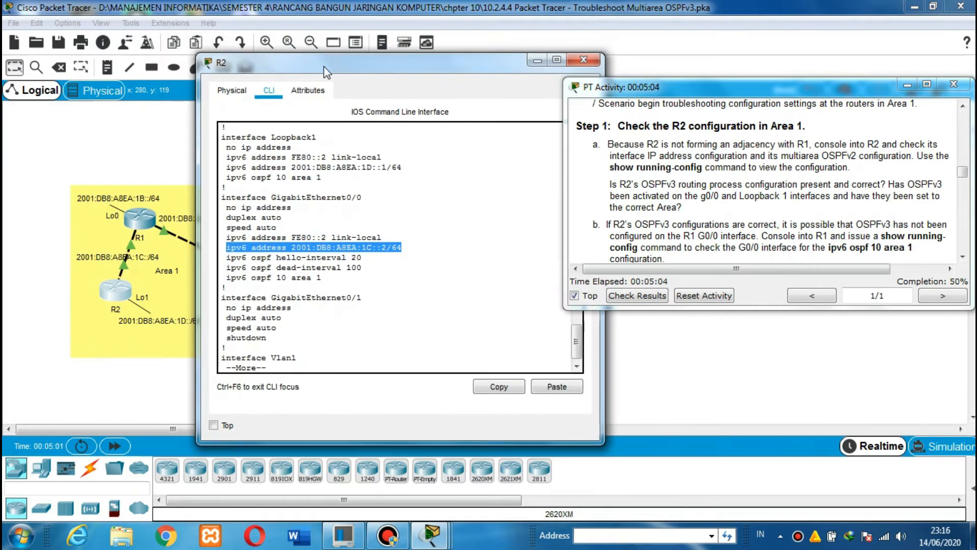
drag(565, 155, 628, 156)
drag(446, 76, 505, 73)
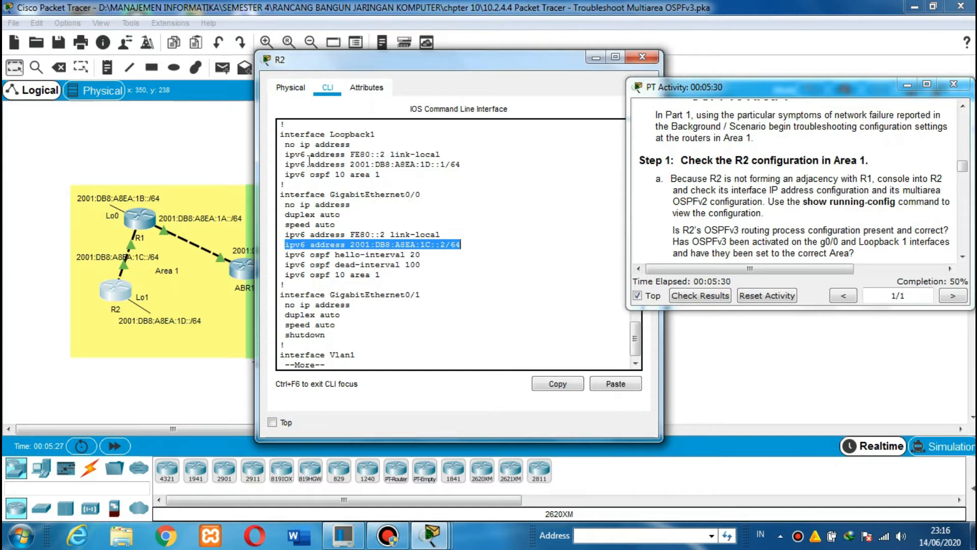
drag(287, 164, 460, 169)
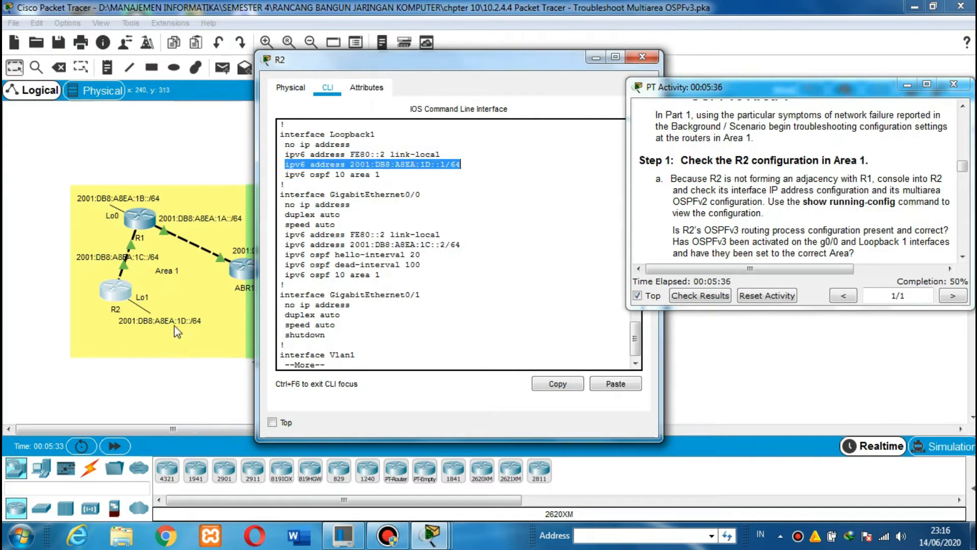
- Inspect the Area 1 address labels around R2 in the topology and return to R2's command line
click(214, 318)
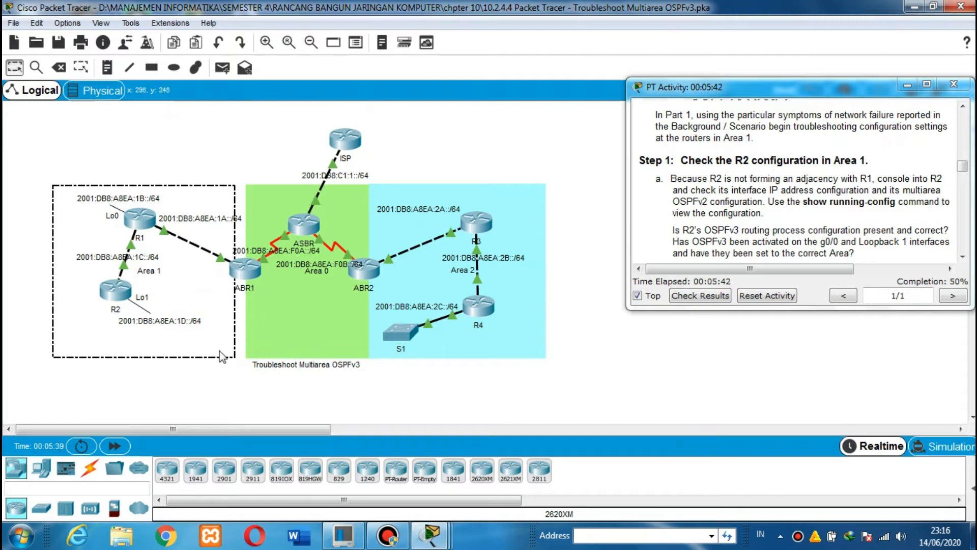
click(322, 399)
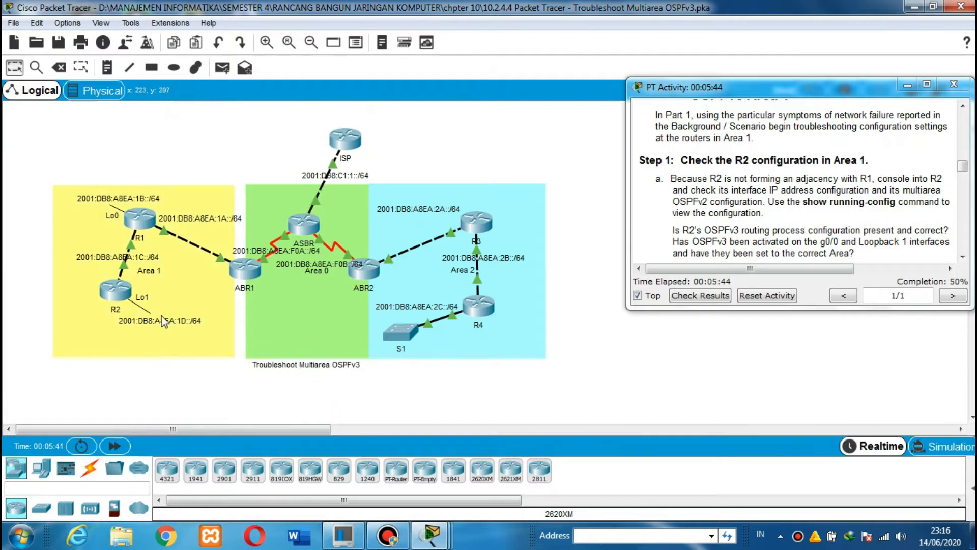
click(434, 541)
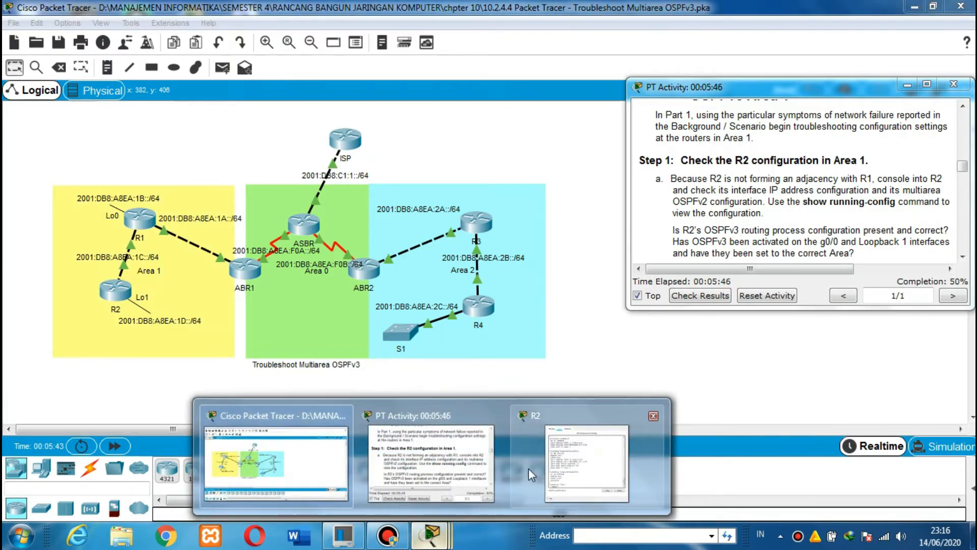
click(578, 465)
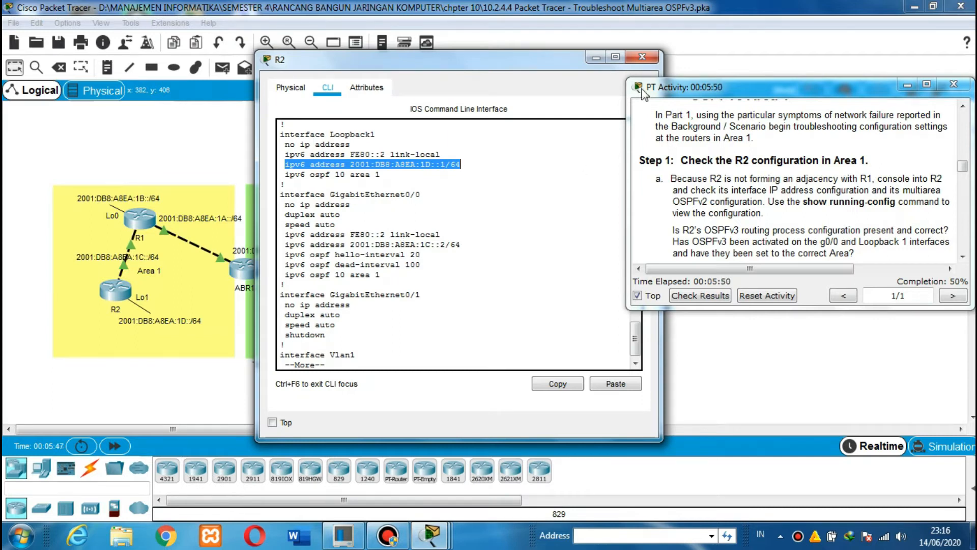
- Minimize R2's window and read instructions b and c on R1's OSPFv3 configuration and the hello and dead timers
click(594, 58)
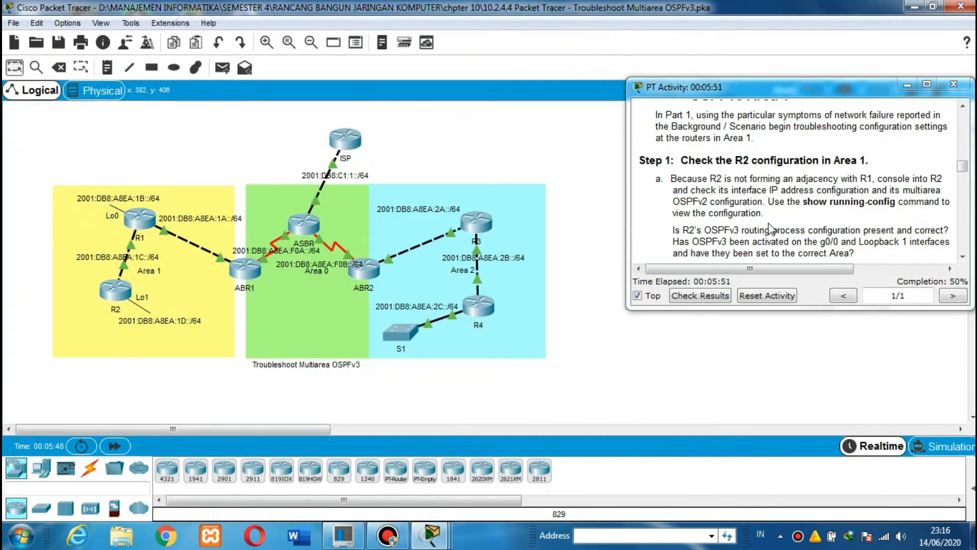
click(962, 256)
scroll(963, 258, down, 3)
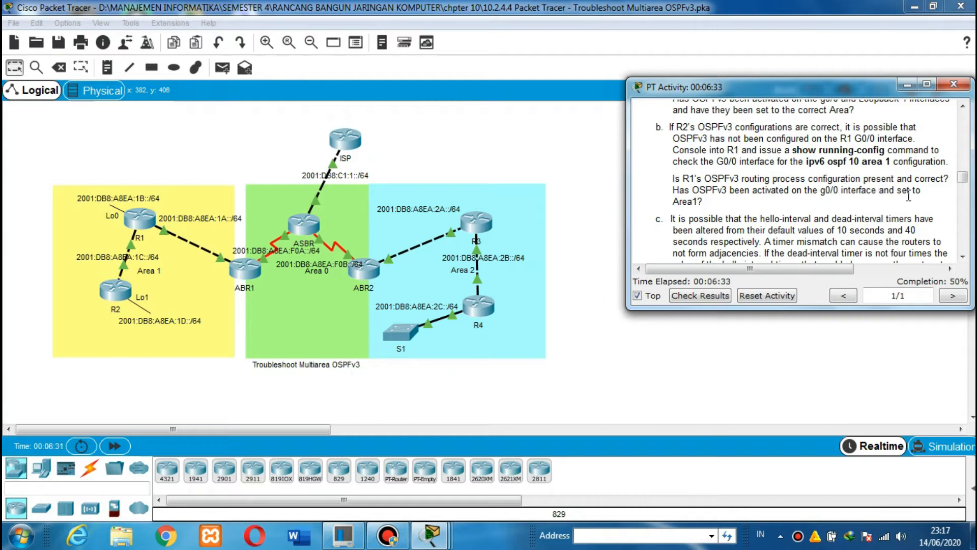
scroll(967, 257, down, 3)
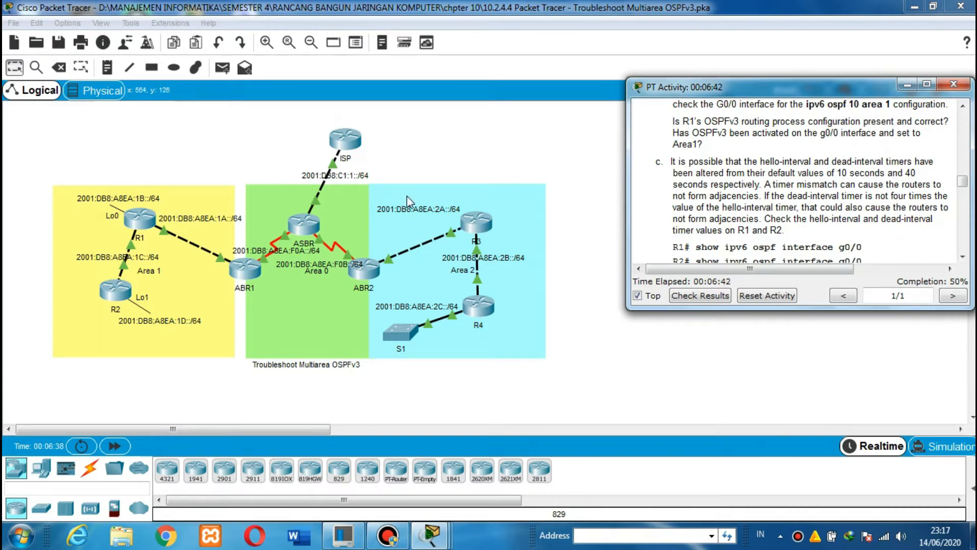
- Open router R1's command line and enter privileged EXEC mode
click(138, 224)
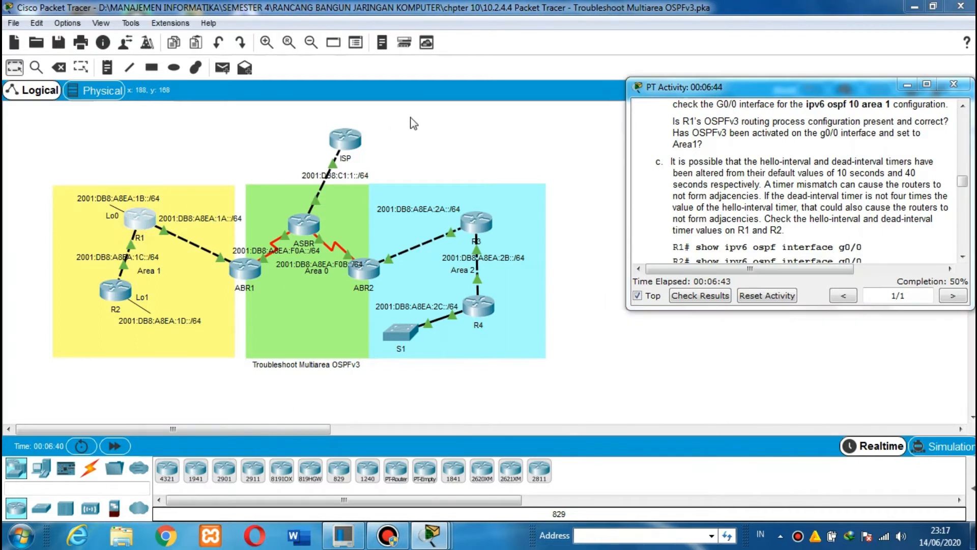
click(358, 94)
text(en)
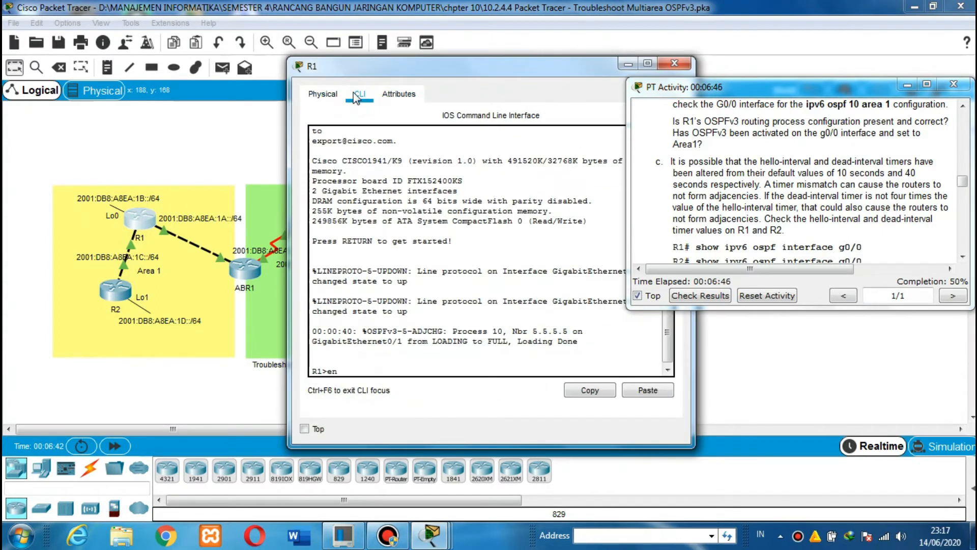
key(Return)
- Run show running-config on R1 and page through the output to the interface configurations
text(show)
key(Tab)
text(run)
key(Tab)
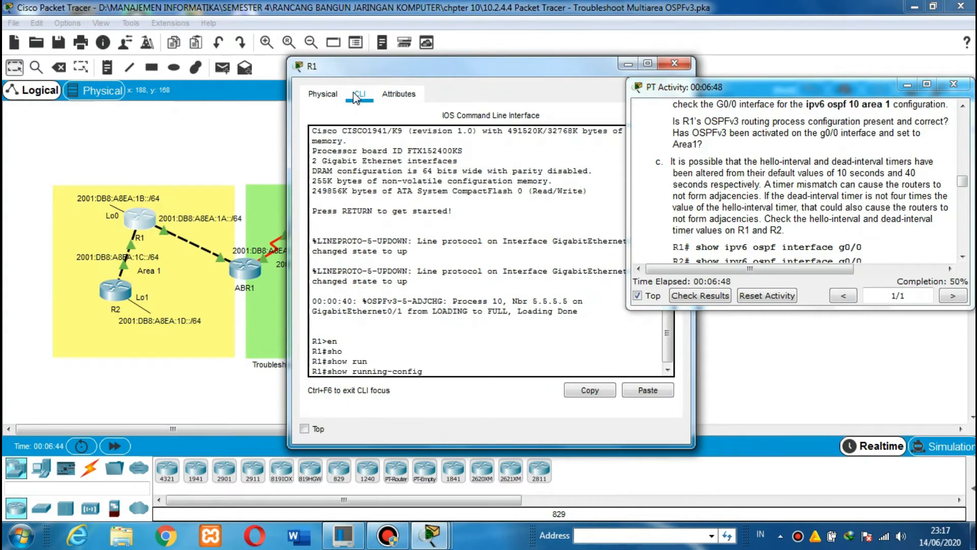
key(Return)
key(Return)
key(Return)
key(Return)
key(Return)
key(Return)
key(Return)
key(Return)
key(Return)
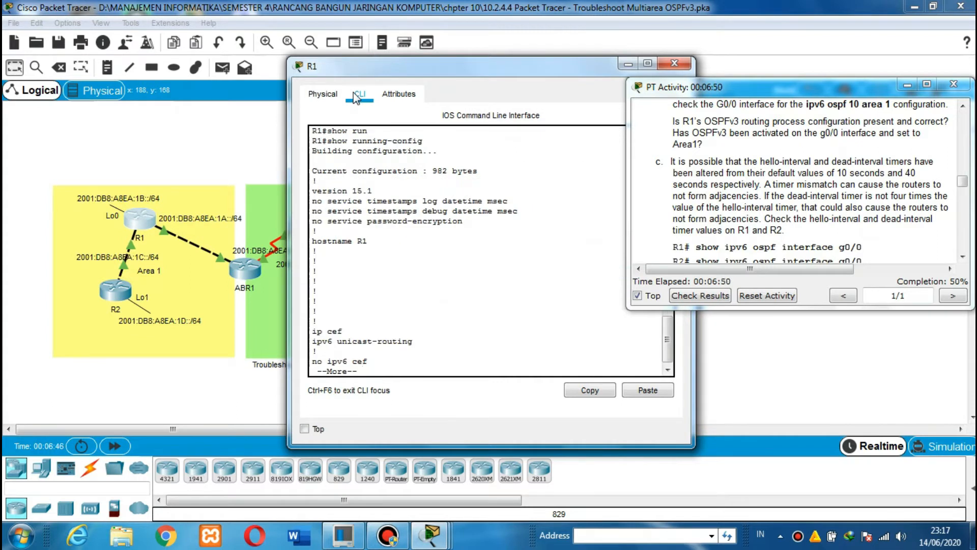
key(Return)
key(Return)
key(Return)
key(Return)
key(Return)
key(Return)
key(Return)
key(Return)
key(Return)
key(Return)
key(Return)
key(Return)
key(Return)
key(Return)
key(Return)
key(Return)
key(Return)
key(Return)
key(Return)
key(Return)
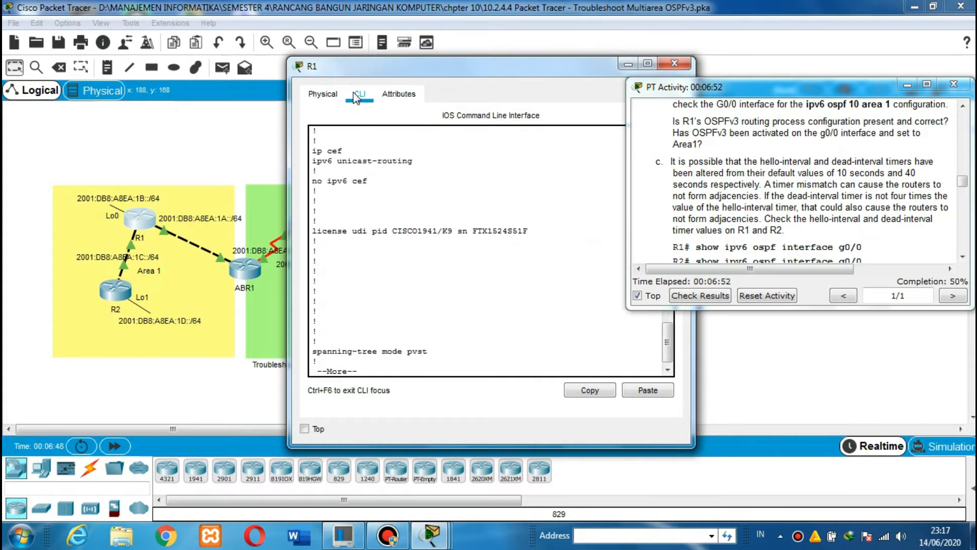
key(Return)
key(Return)
key(Return)
key(Return)
key(Return)
key(Return)
key(Return)
key(Return)
key(Return)
key(Return)
key(Return)
key(Return)
key(Return)
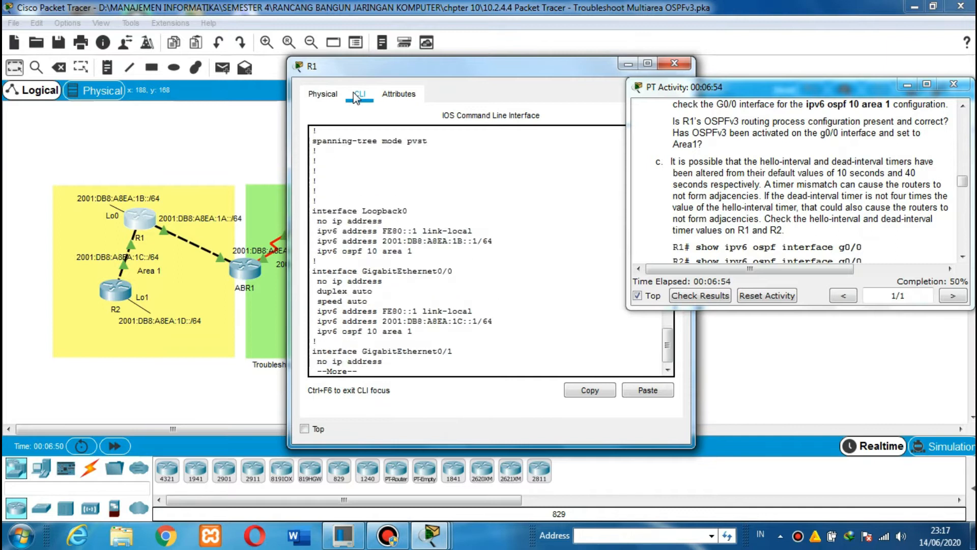
- Examine R1's GigabitEthernet0/0 configuration for its OSPFv3 area setting and read the instructions for comparing the R1 and R2 timers
drag(464, 70, 370, 52)
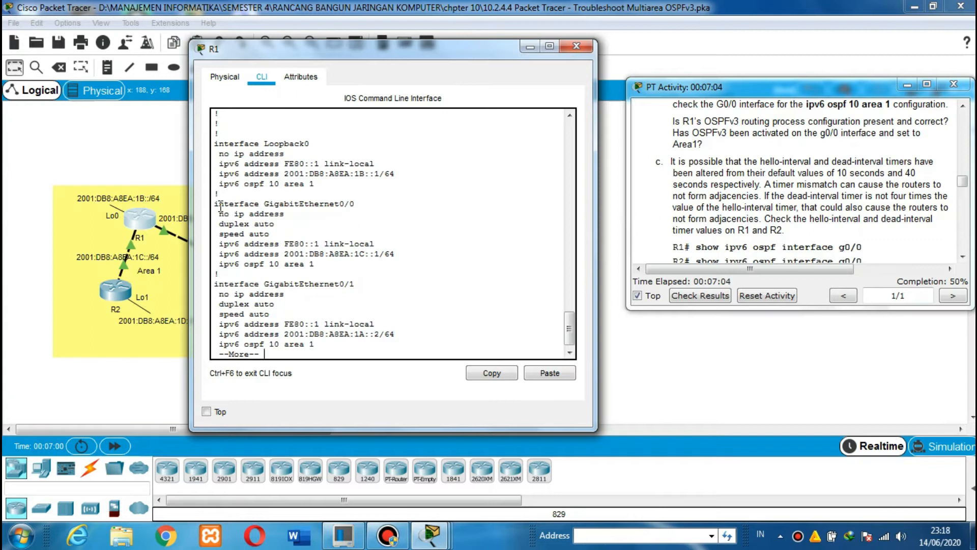
drag(209, 203, 368, 264)
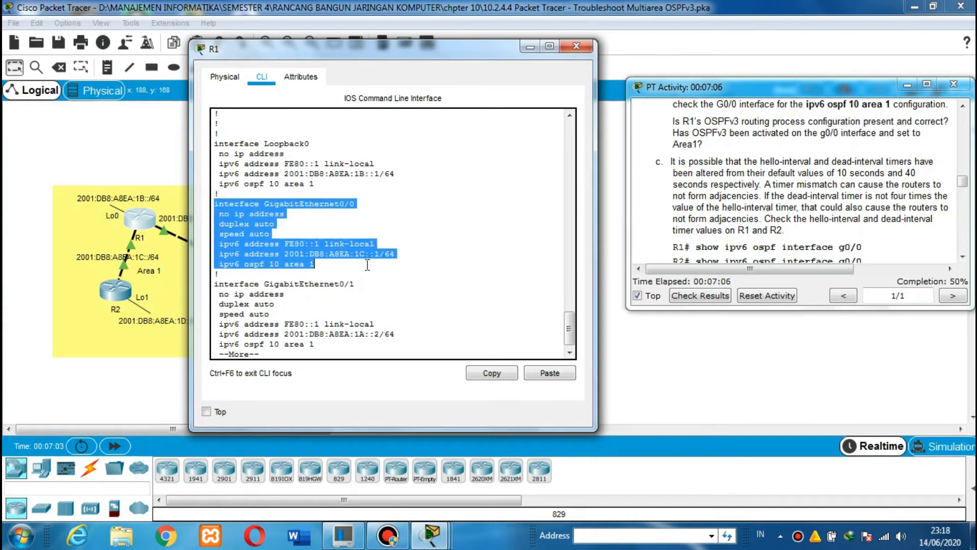
click(334, 219)
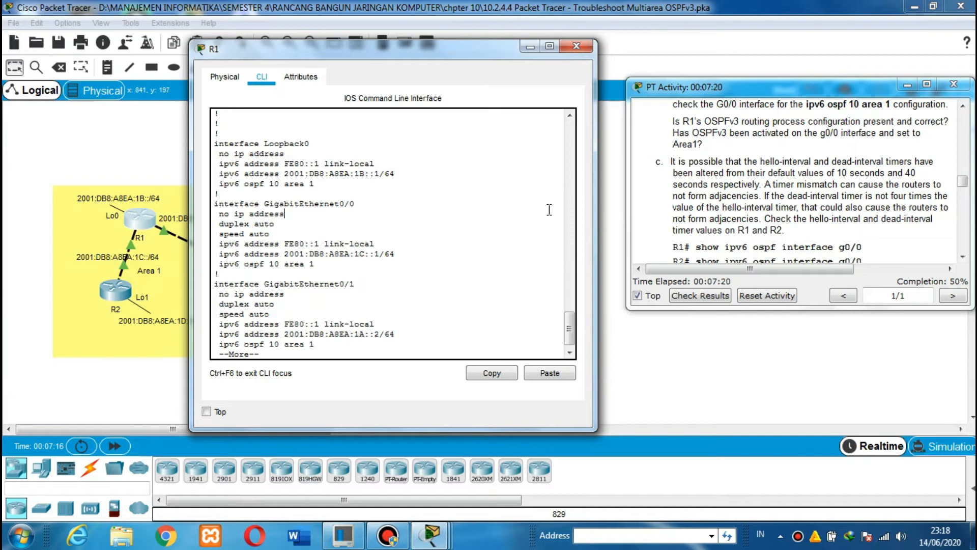
click(964, 260)
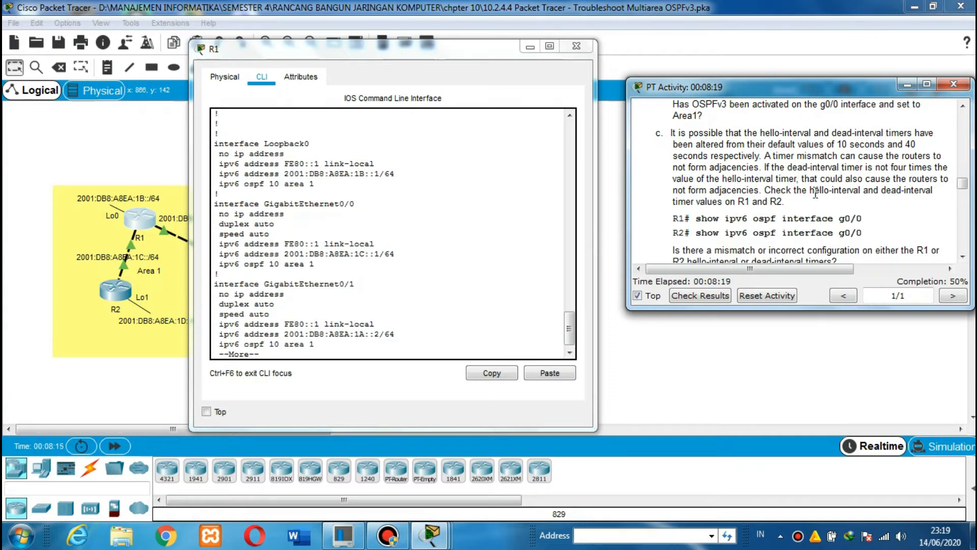
click(963, 256)
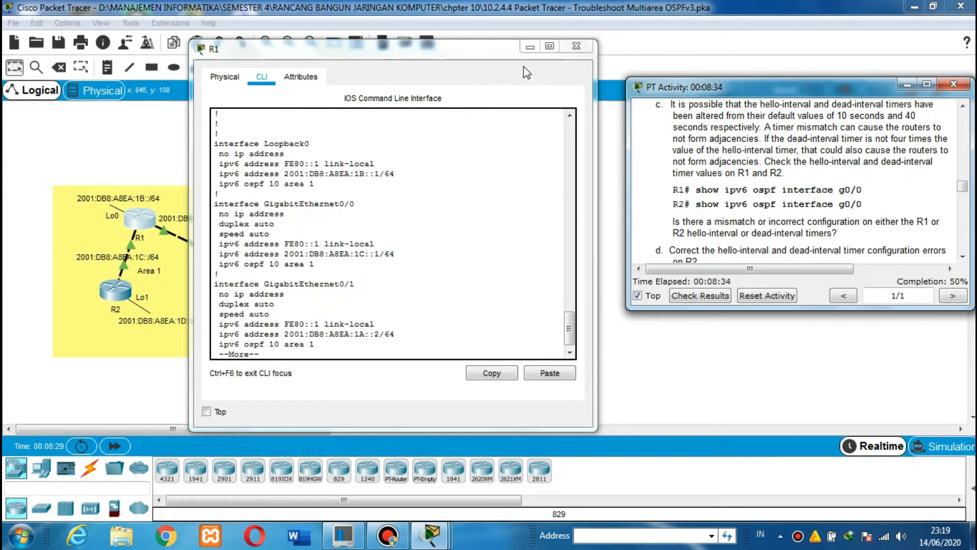
- Page through the rest of R1's running configuration until the privileged EXEC prompt returns
click(312, 352)
key(Return)
key(Return)
key(Return)
key(Return)
key(Return)
key(Return)
key(Return)
key(Return)
key(Return)
key(Return)
key(Return)
key(Return)
key(Return)
key(Return)
key(Return)
key(Return)
key(Return)
key(Return)
key(Return)
key(Return)
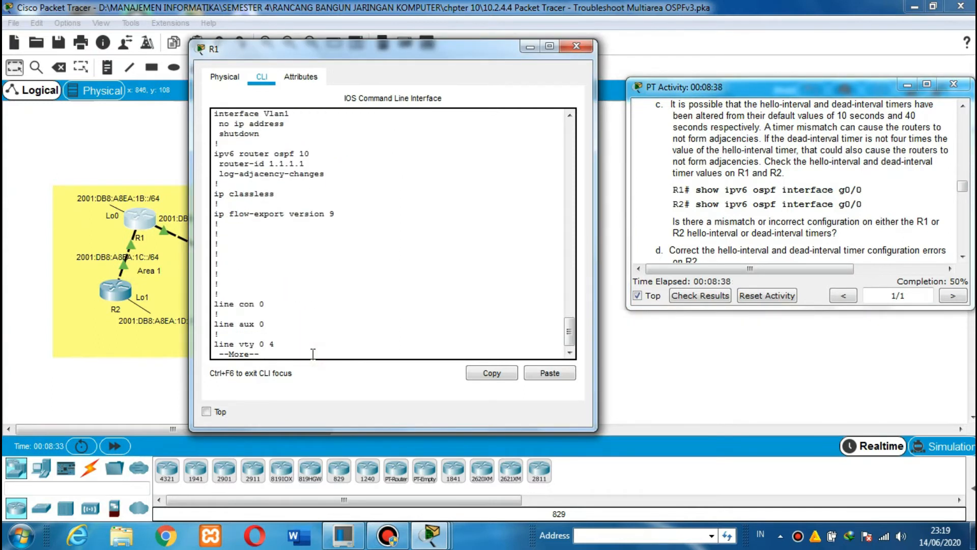
key(Return)
key(Return)
key(Return)
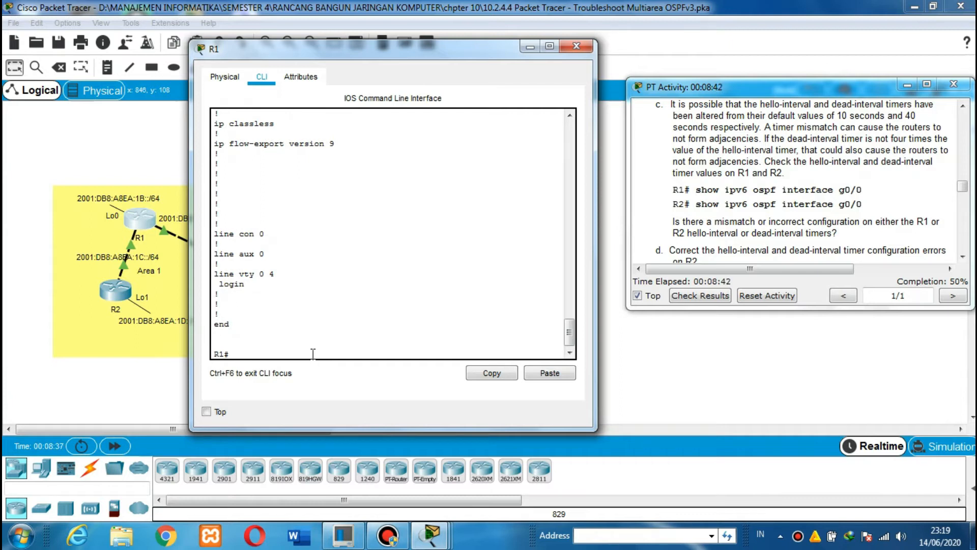
key(Return)
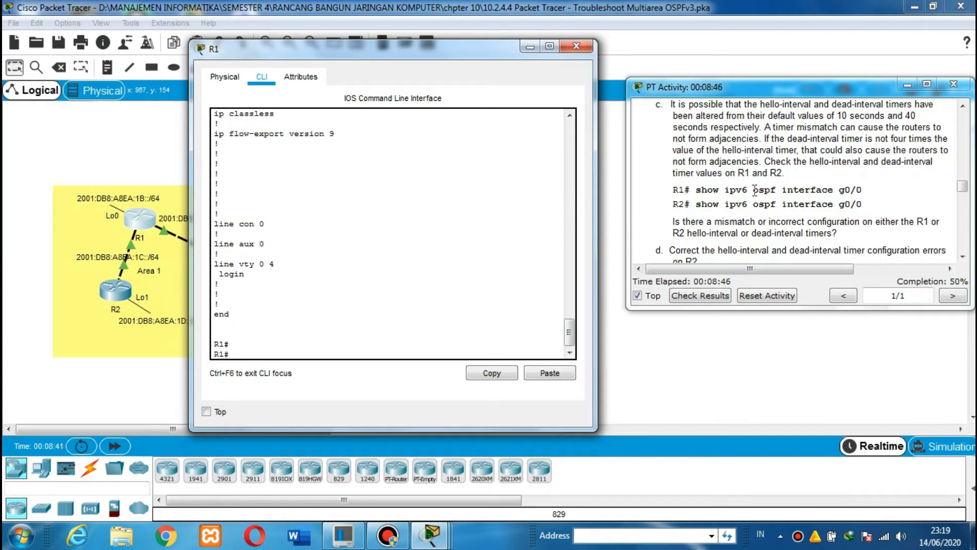
- Run show ipv6 ospf interface gigabitEthernet 0/0 on R1
text(sho)
key(Tab)
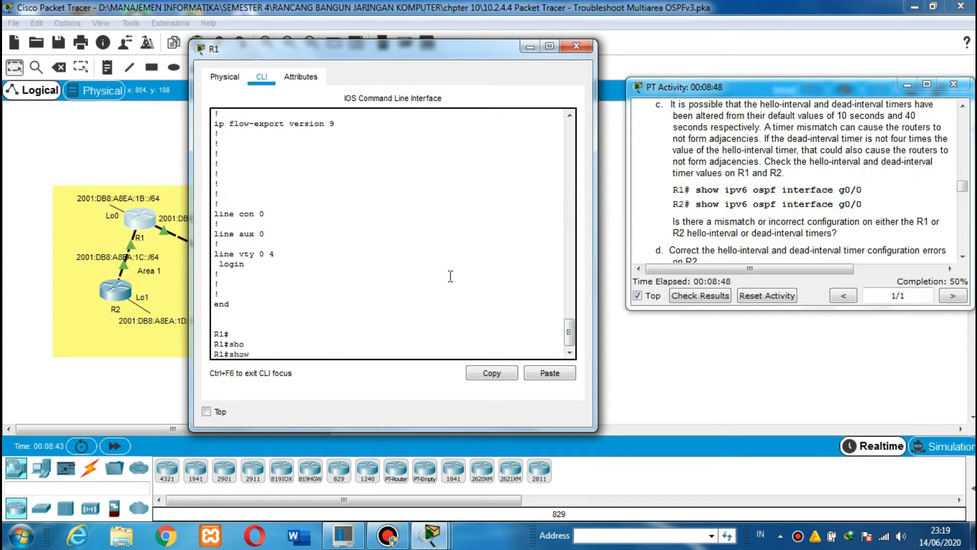
text(iv)
key(Tab)
text(v)
key(Tab)
text(6 osp)
key(Tab)
text(int)
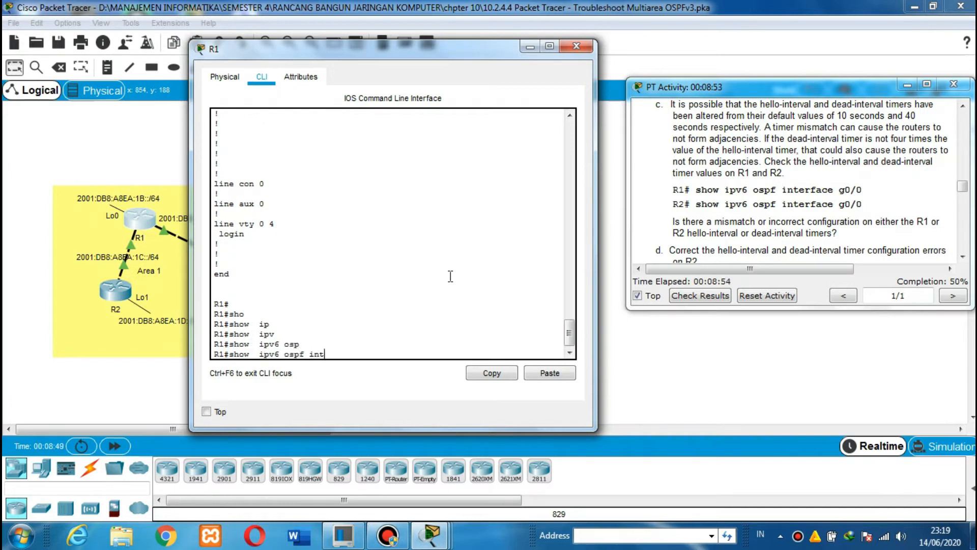
key(Tab)
text(gig)
key(Tab)
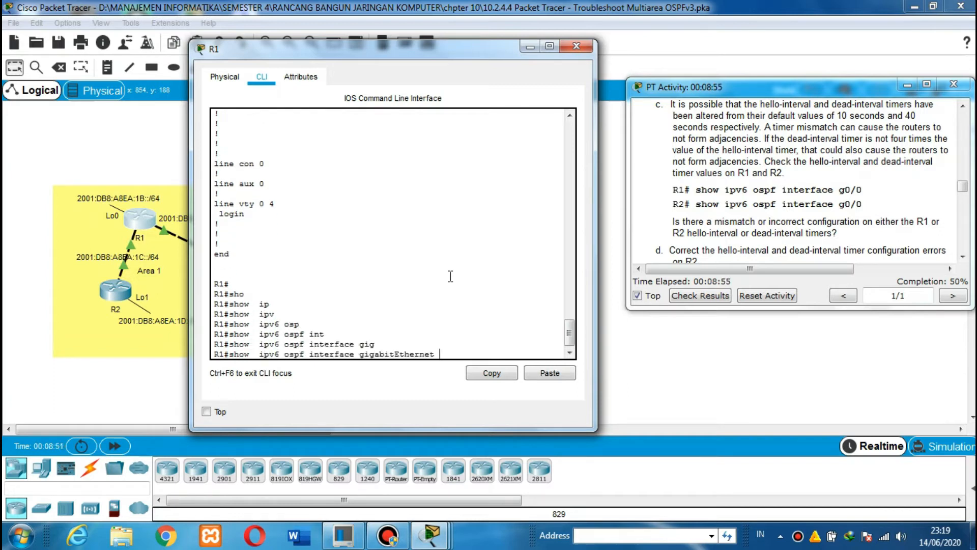
key(Return)
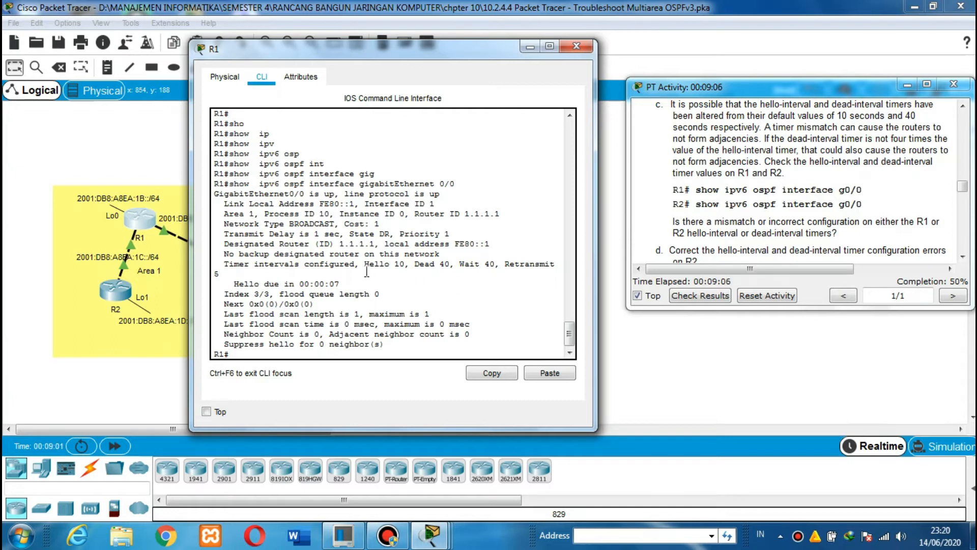
- Examine the hello and dead timer intervals in R1's output against the default values given in the instructions
drag(365, 267, 504, 268)
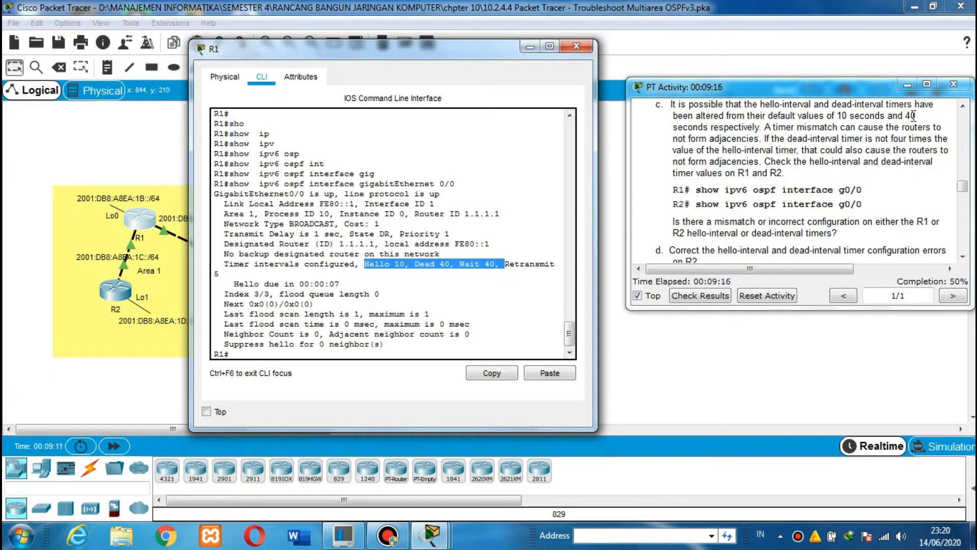
click(496, 351)
key(Return)
key(Return)
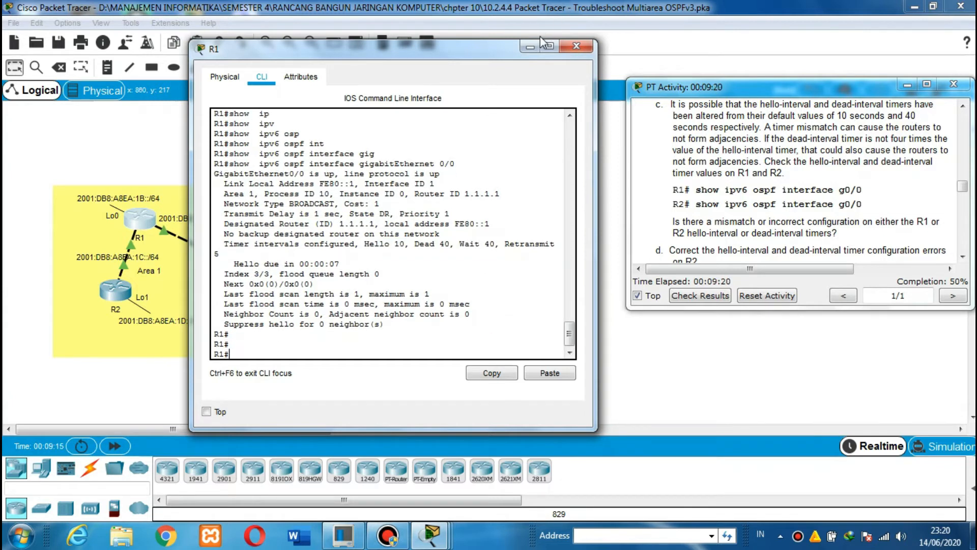
- Switch to router R2's command line and page through the rest of its running configuration until the privileged EXEC prompt returns
click(530, 46)
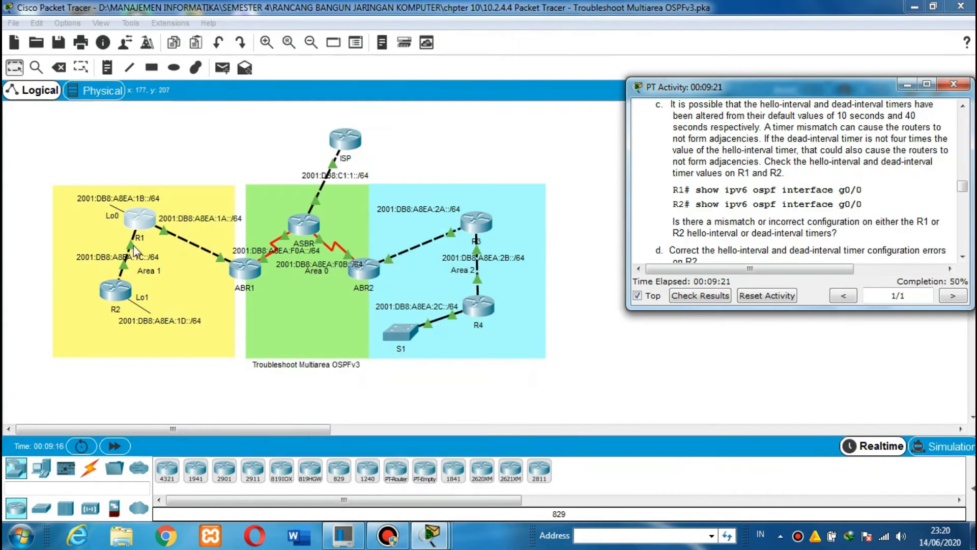
click(116, 290)
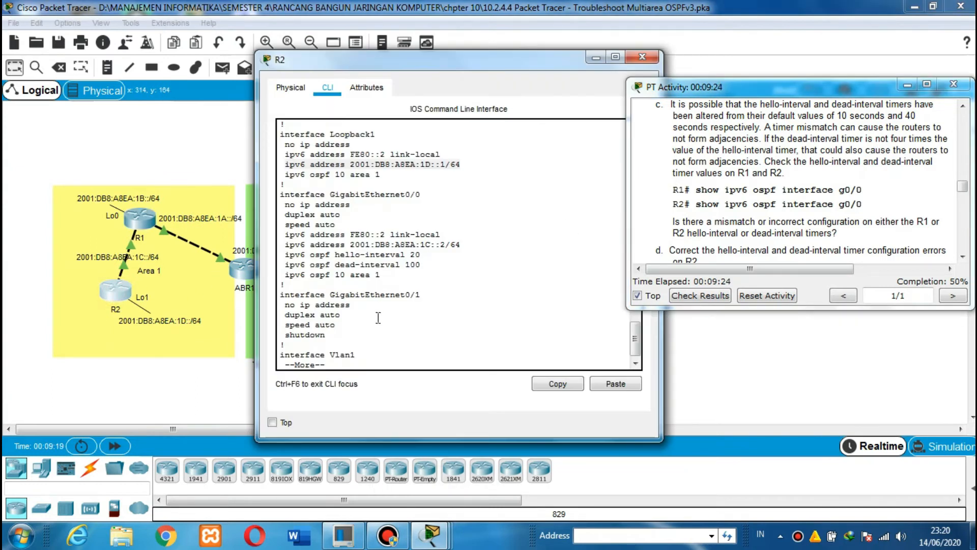
click(351, 368)
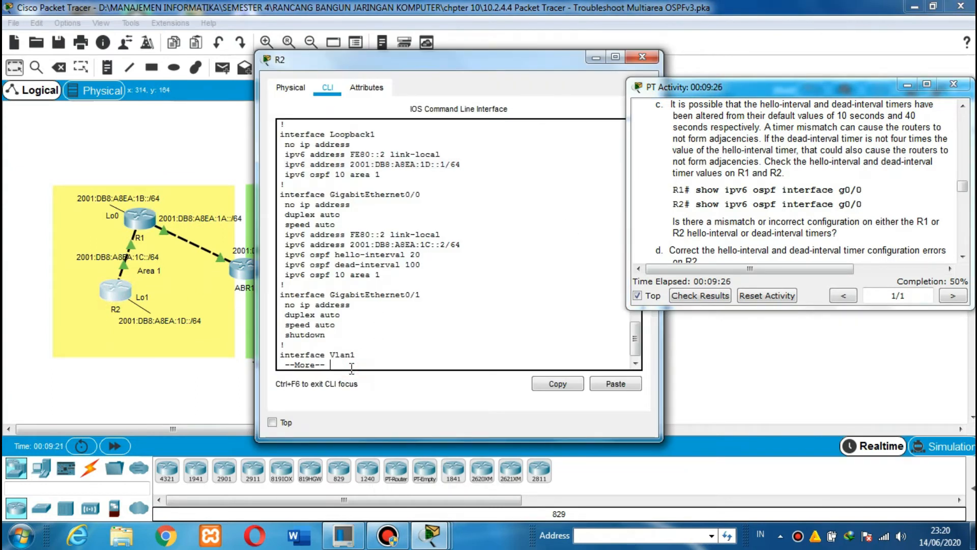
key(Return)
key(Return)
key(Return)
key(Return)
key(Return)
key(Return)
key(Return)
key(Return)
key(Return)
key(Return)
key(Return)
key(Return)
key(Return)
key(Return)
key(Return)
key(Return)
key(Return)
key(Return)
key(Return)
key(Return)
key(Return)
key(Return)
key(Return)
key(Return)
key(Return)
key(Return)
key(Return)
key(Return)
key(Return)
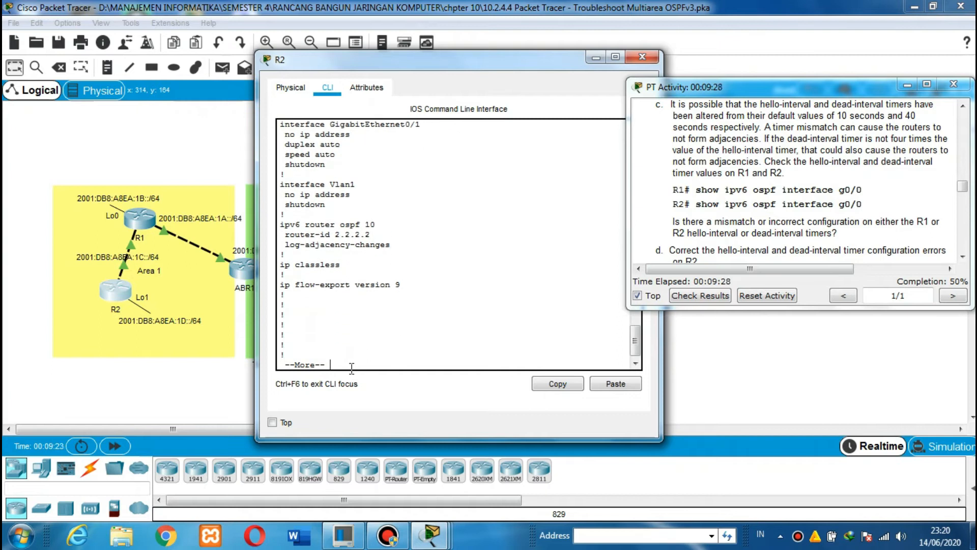
key(Return)
key(Return)
key(Return)
key(Return)
key(Return)
key(Return)
key(Return)
key(Return)
key(Return)
key(Return)
key(Return)
key(Return)
key(Return)
key(Return)
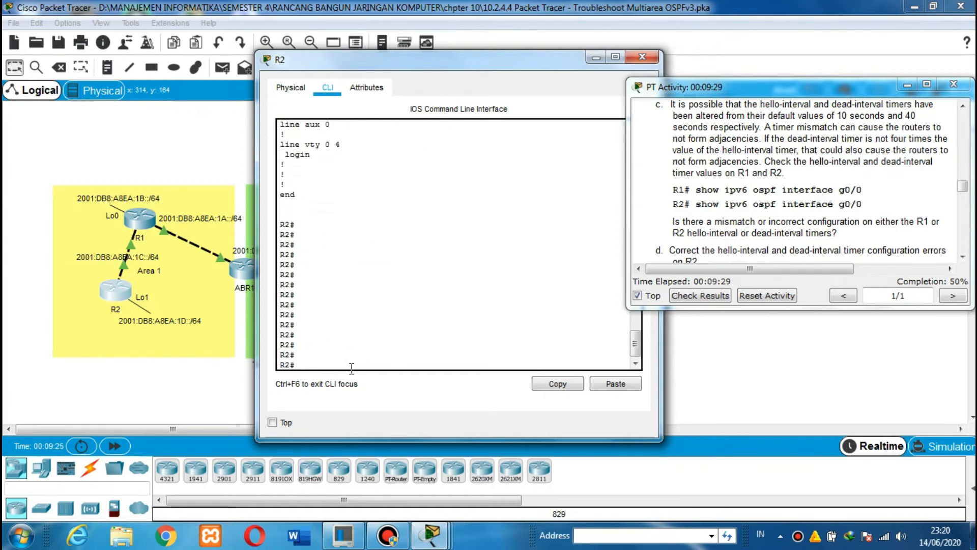
- Run show ipv6 ospf interface gigabitEthernet 0/0 on R2
text(sho)
key(Tab)
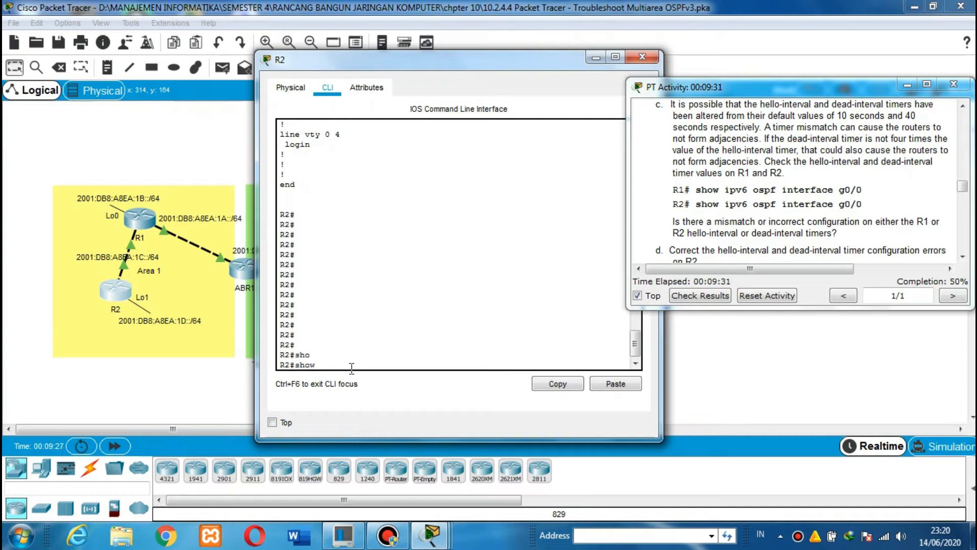
text(ipv)
key(Tab)
text(osp)
key(Tab)
text(int)
key(Tab)
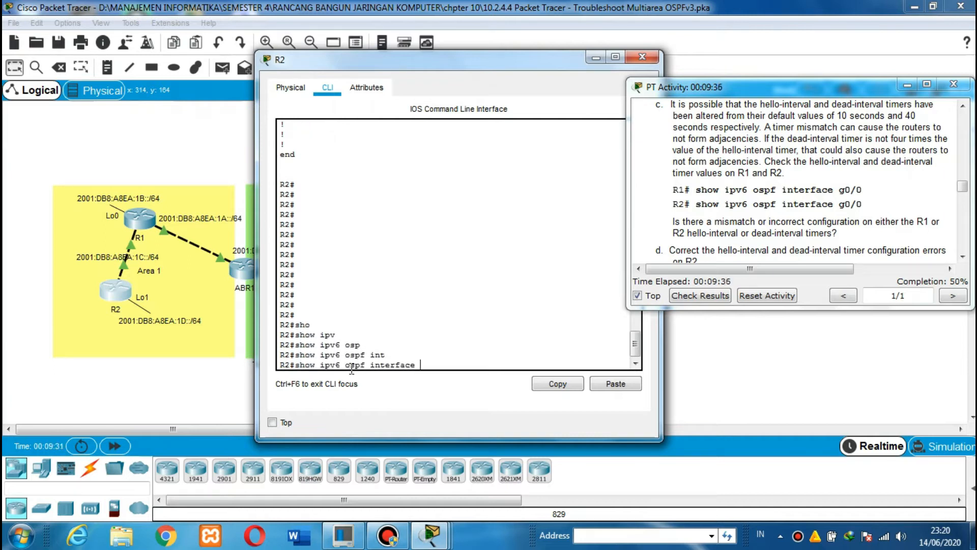
text(gi)
key(Tab)
text(0/)
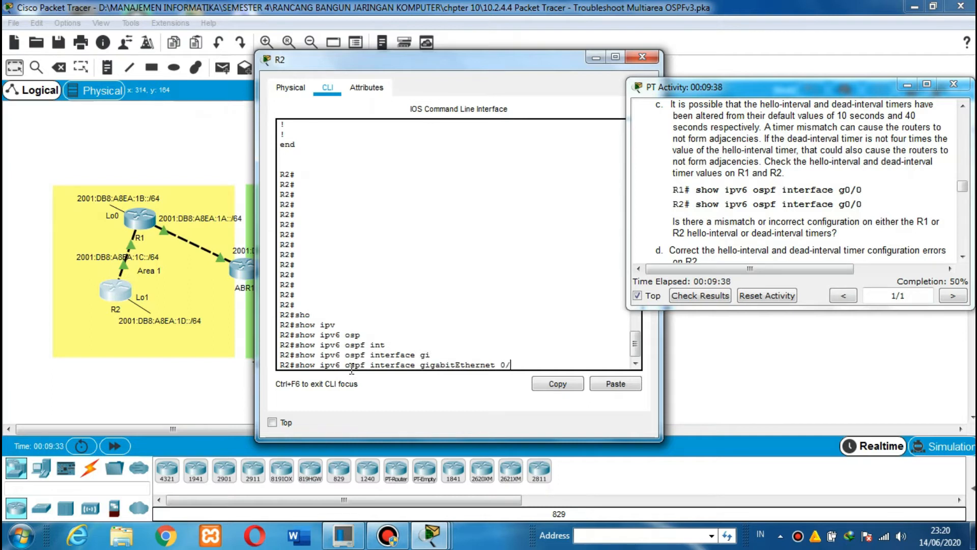
text(0)
key(Return)
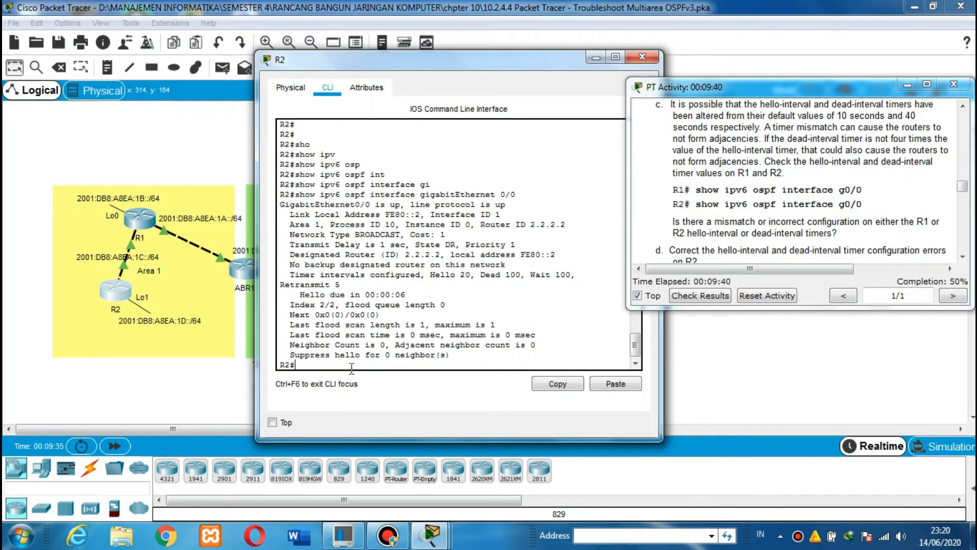
key(Return)
key(Return)
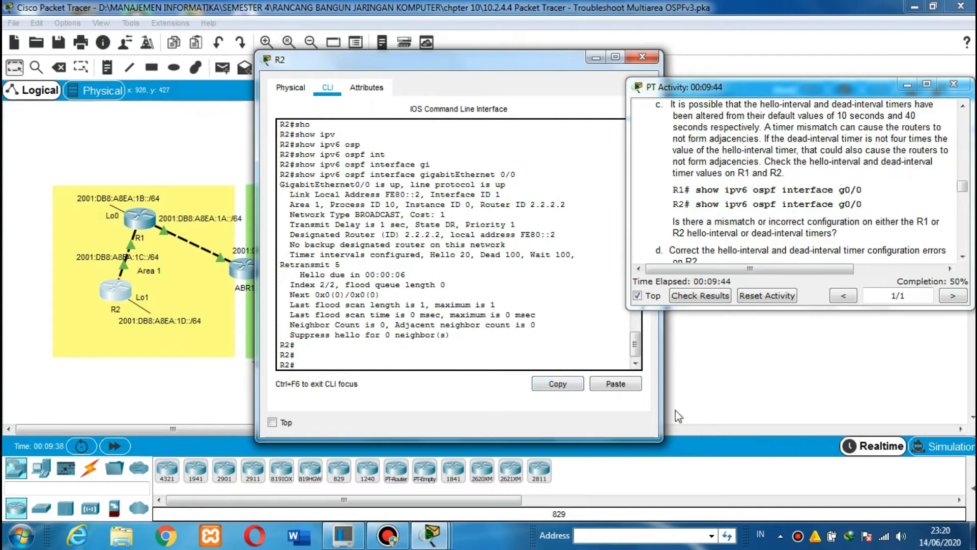
- Read the timer mismatch question in the instructions and examine the hello and dead intervals in R2's output
click(964, 107)
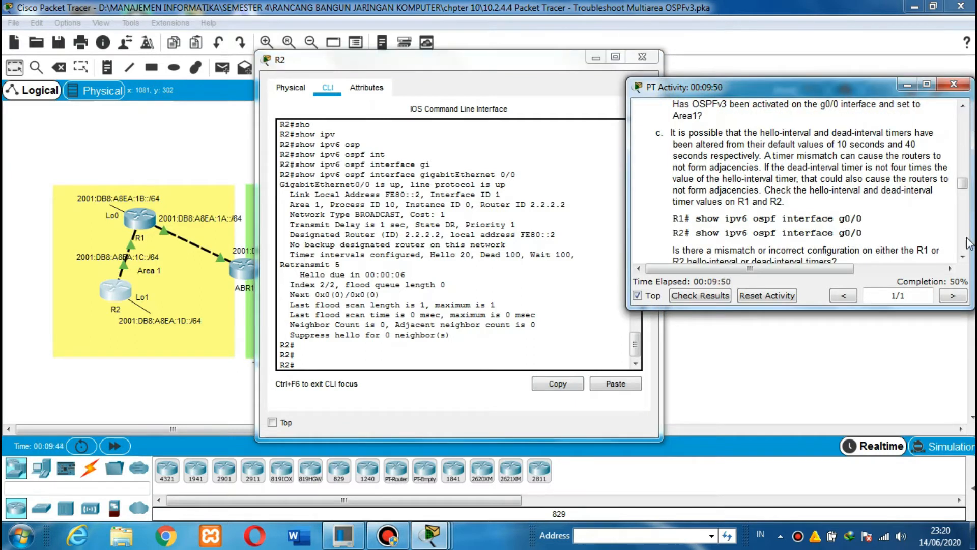
click(962, 256)
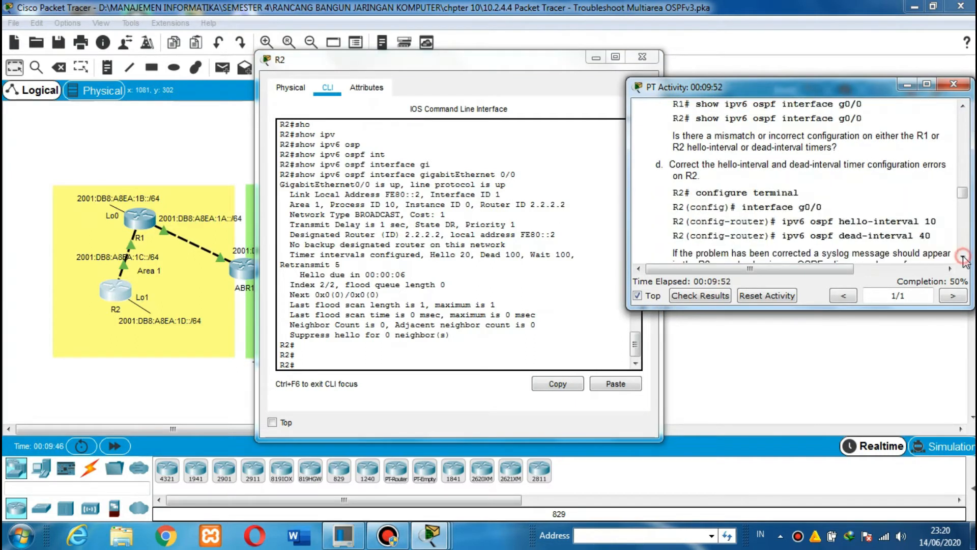
click(963, 107)
click(963, 107)
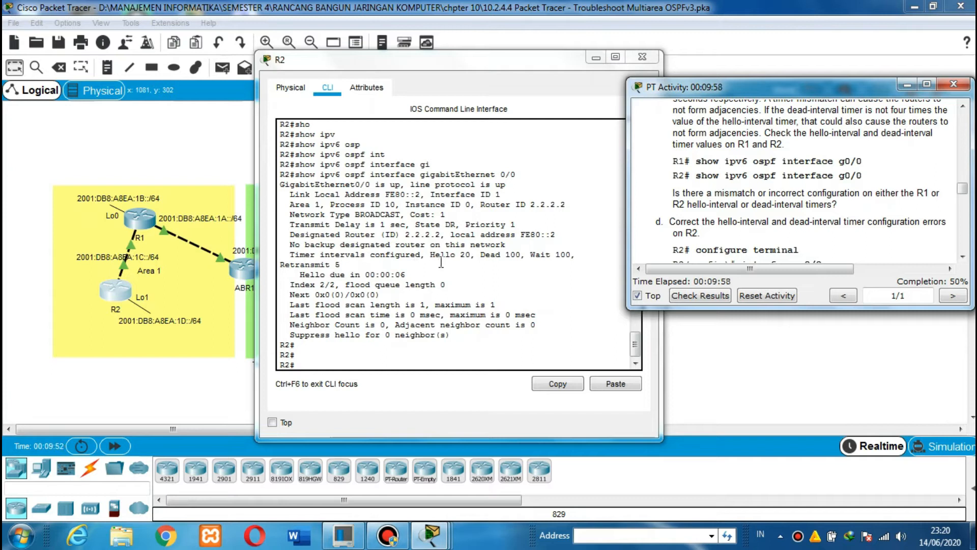
drag(431, 254, 547, 253)
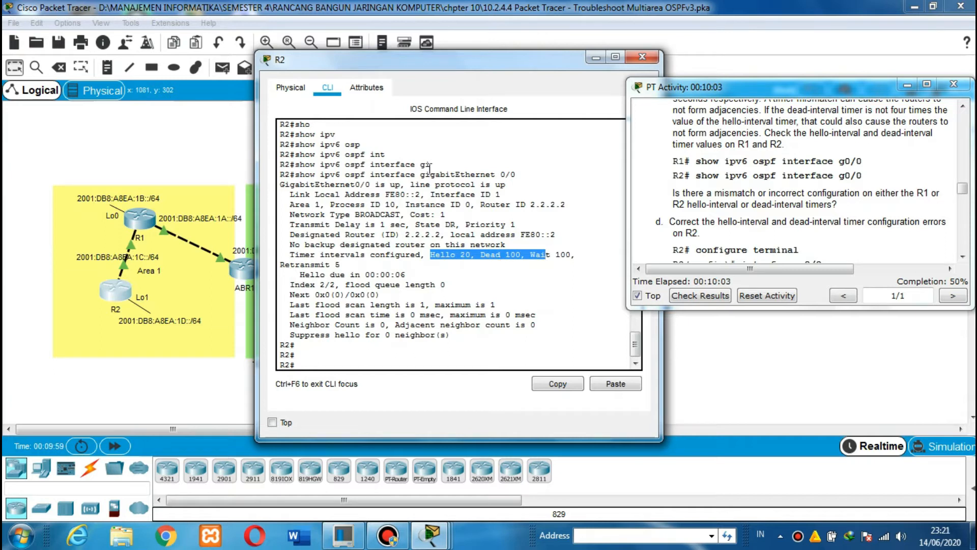
click(315, 362)
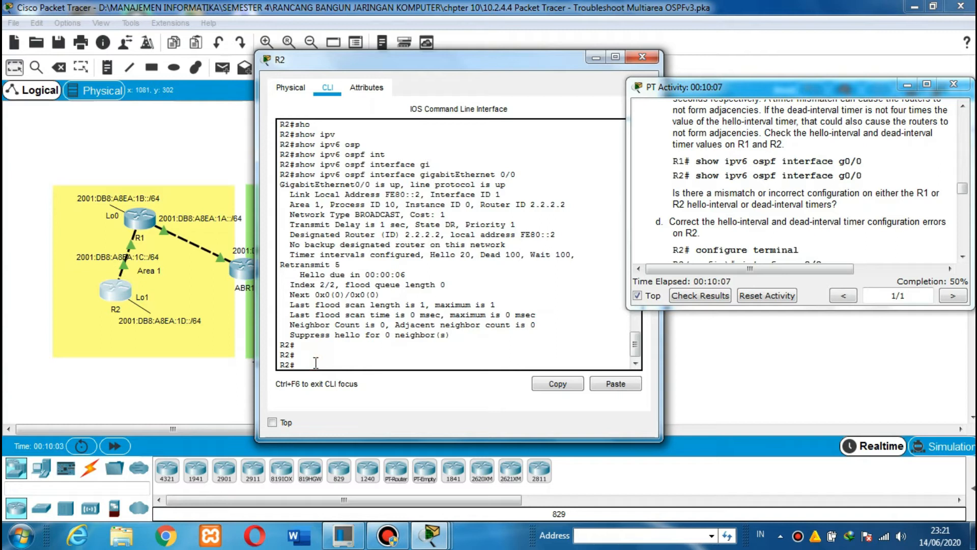
key(Return)
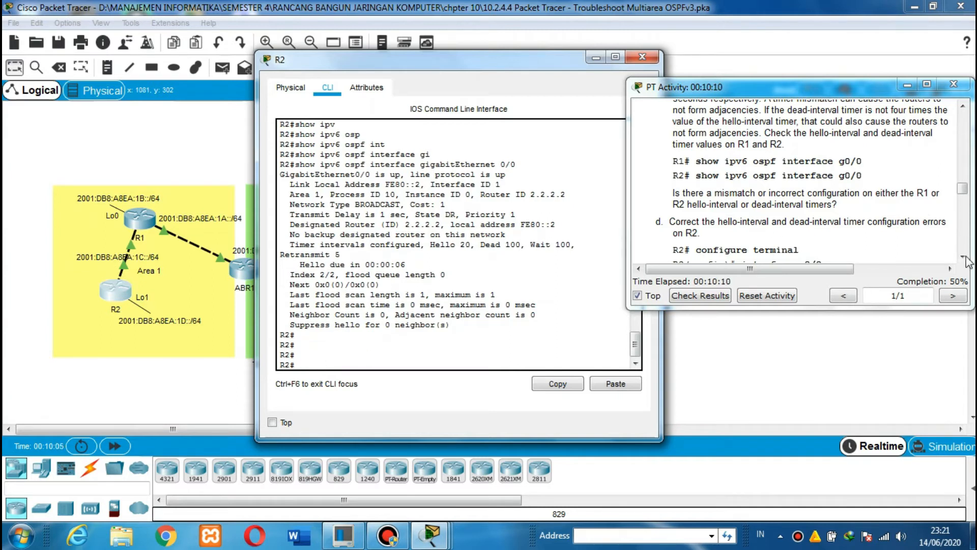
- Enter interface configuration mode for GigabitEthernet 0/0 on R2, following part d of the instructions
scroll(966, 260, down, 4)
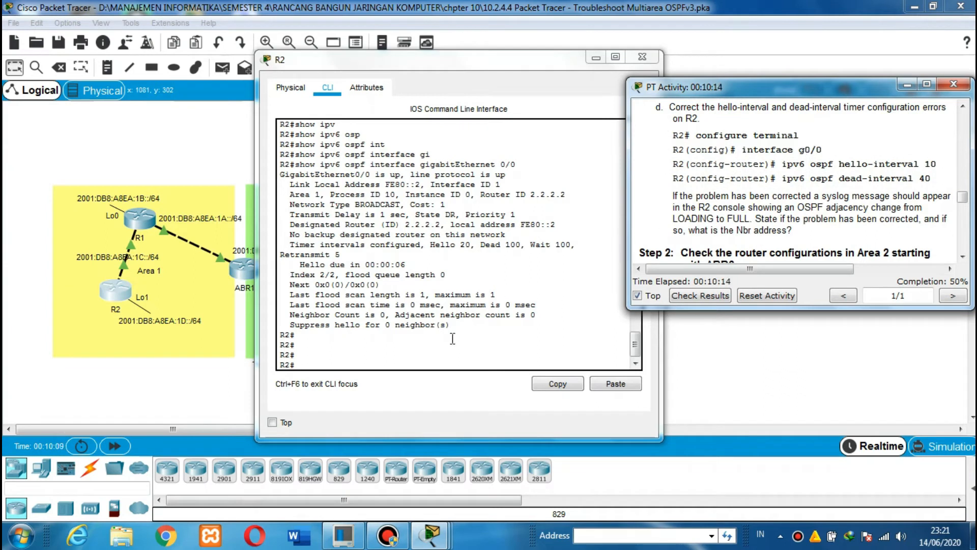
click(374, 365)
text(conf t)
key(Return)
text(int)
key(Tab)
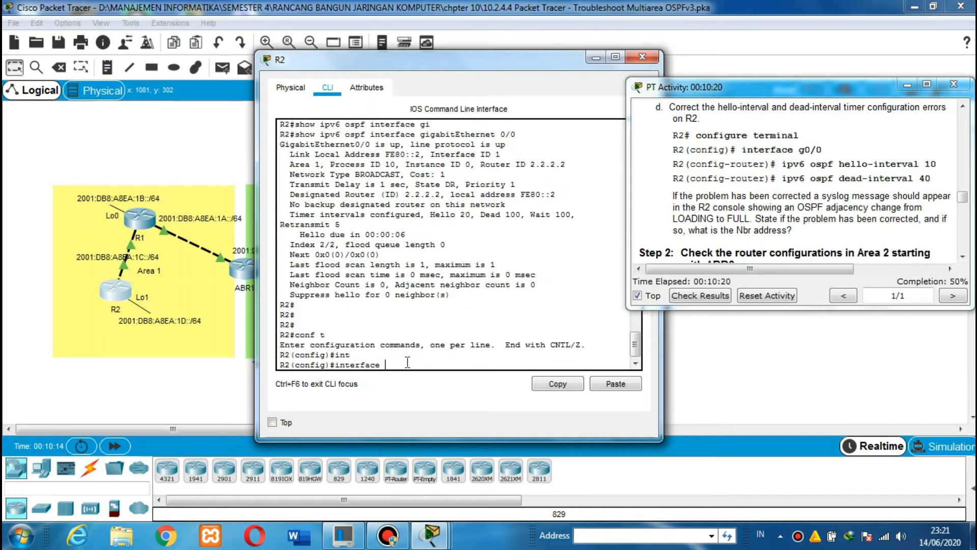
text(gi)
key(Tab)
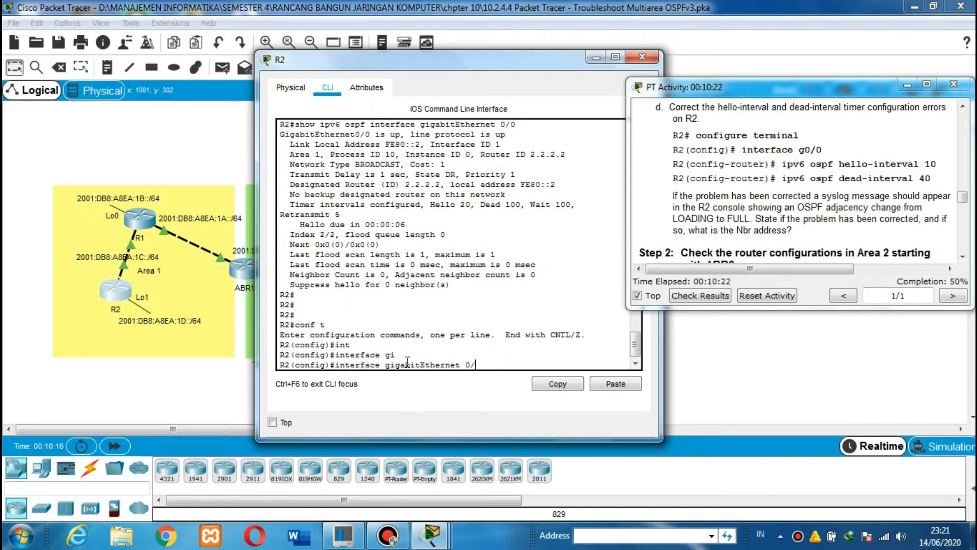
text(0/0)
key(Return)
- Set the OSPFv3 hello interval on R2's GigabitEthernet 0/0 to 10 with ipv6 ospf hello-interval 10
text(ipv)
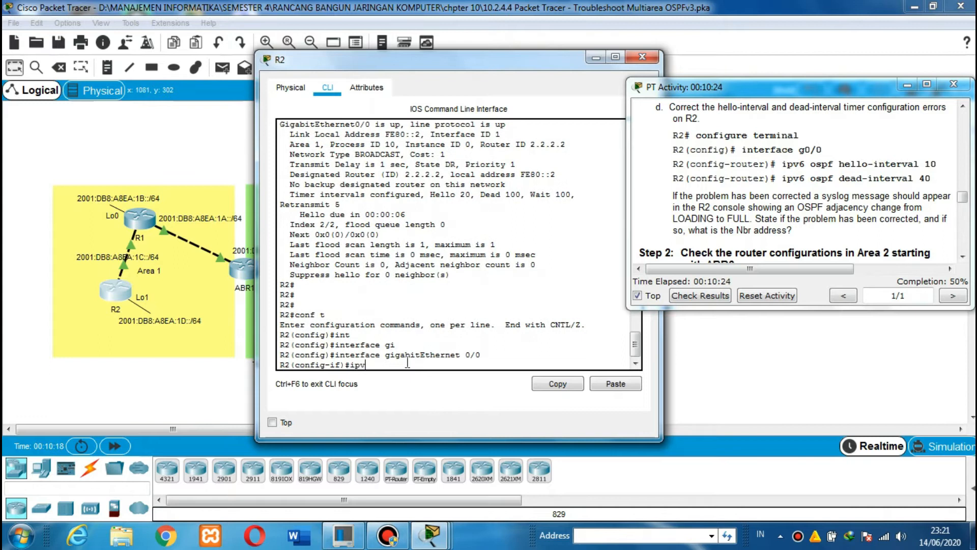
key(Tab)
text(osp)
key(Tab)
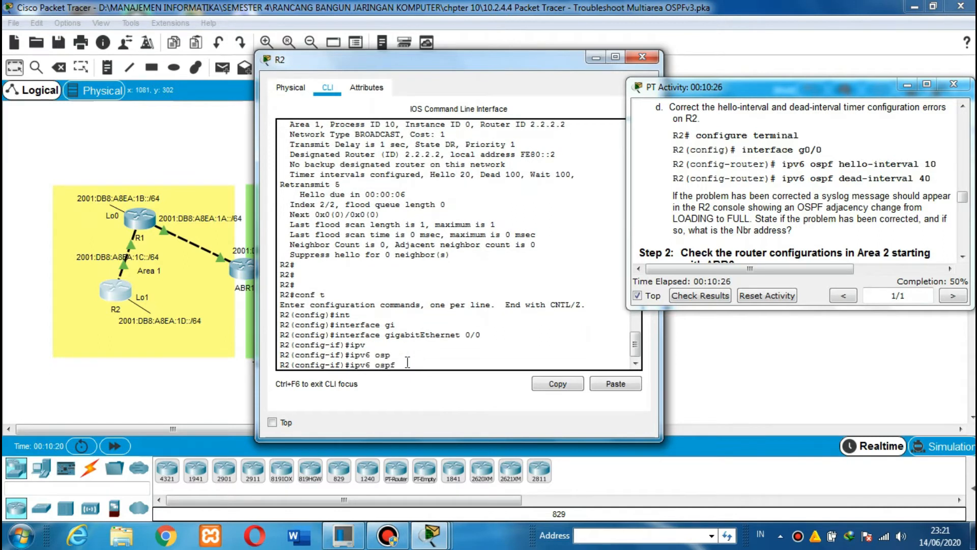
text(hel)
key(Tab)
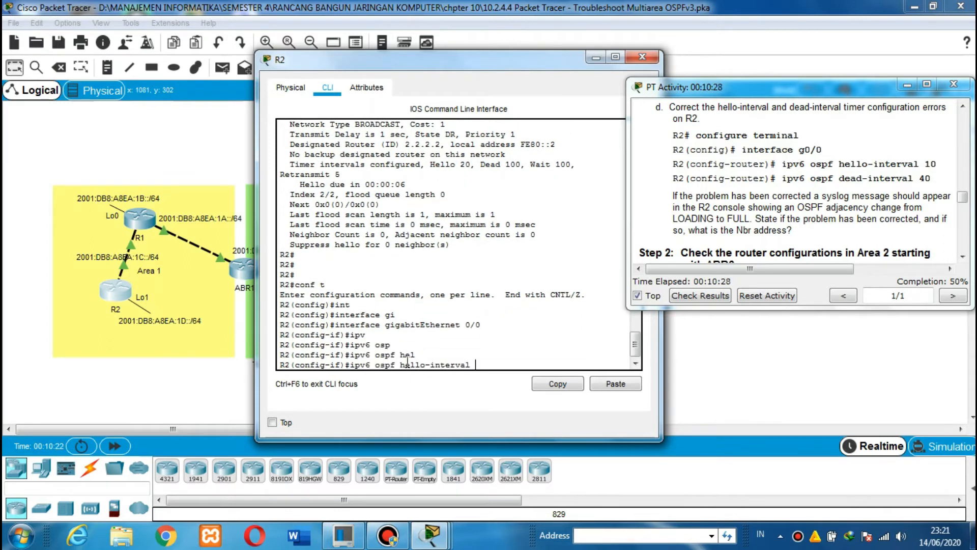
text(10)
key(Return)
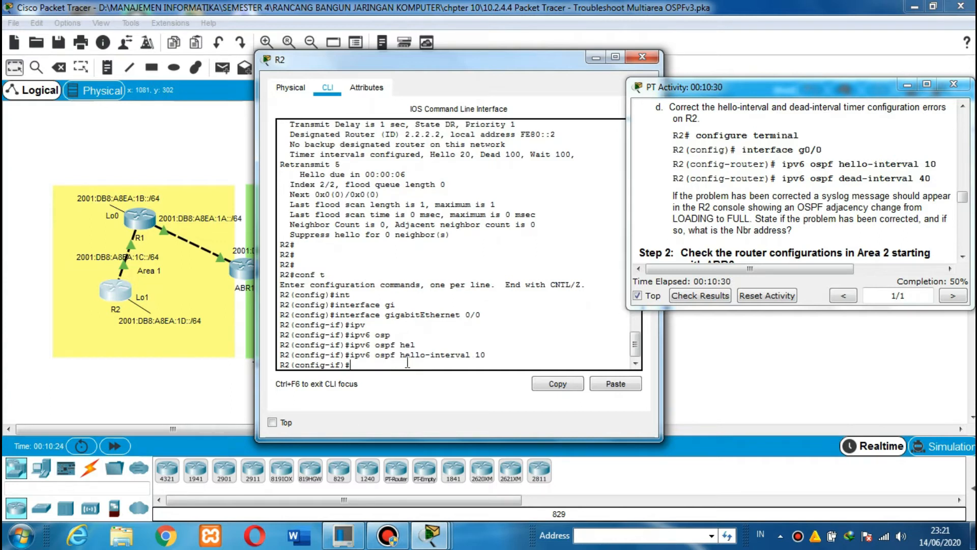
- Set the OSPFv3 dead interval on R2's GigabitEthernet 0/0 to 40 with ipv6 ospf dead-interval 40
text(ipv)
key(Tab)
text(osp)
key(Tab)
text(de)
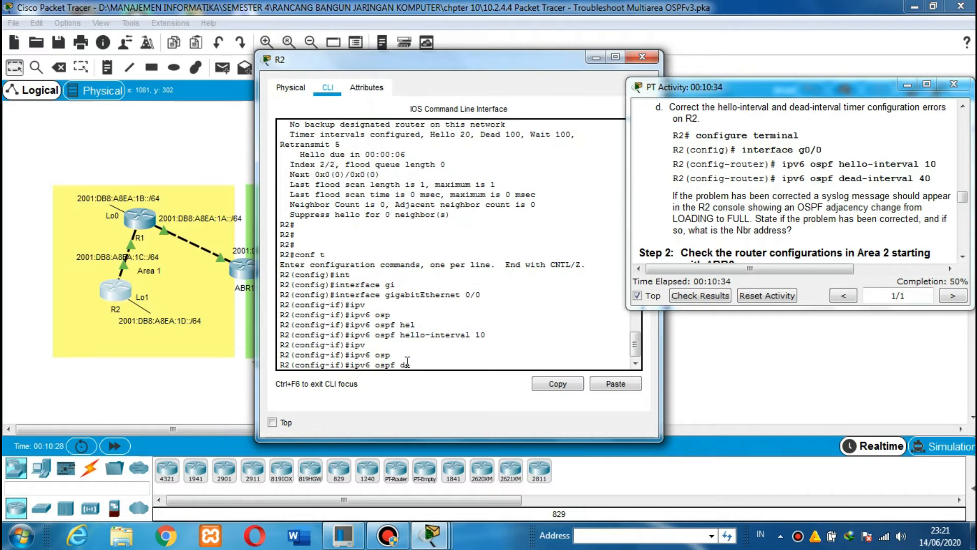
key(Tab)
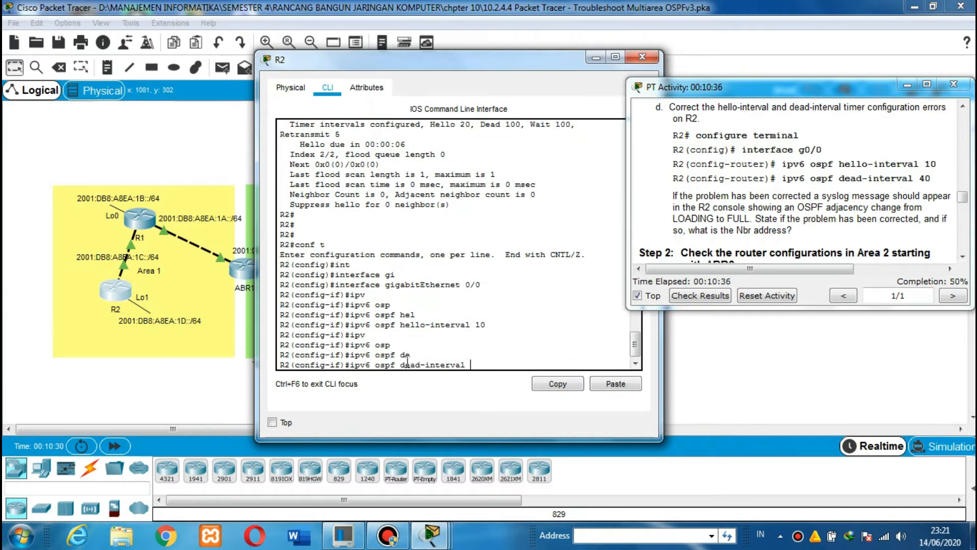
text(40)
key(Return)
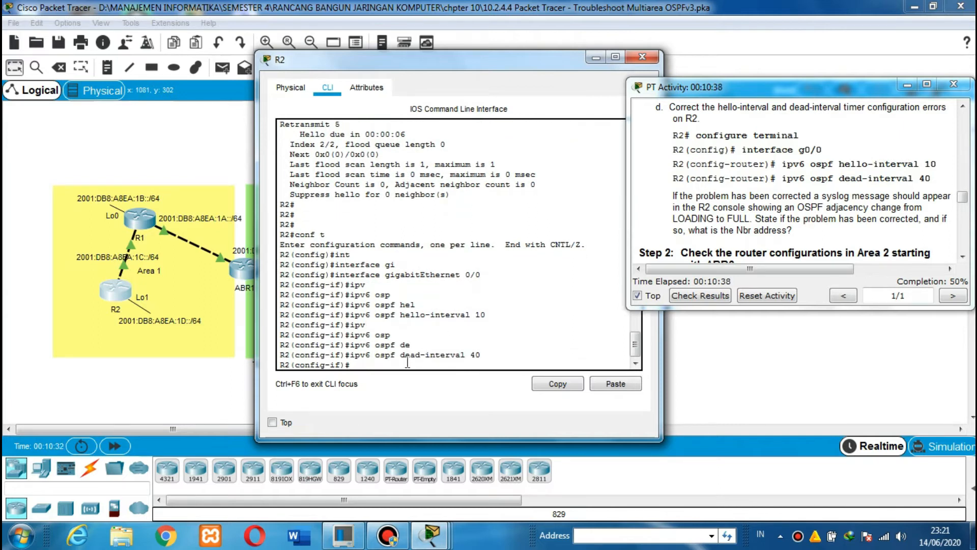
- Check R2's console for the OSPFv3 adjacency change message and examine the neighbor address in it
key(Return)
key(Return)
key(Return)
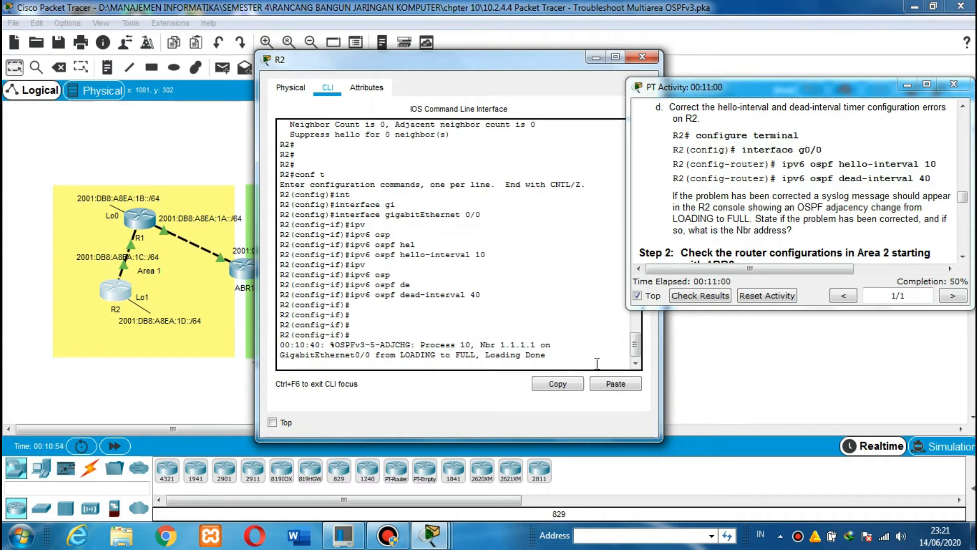
key(Return)
key(Return)
key(Return)
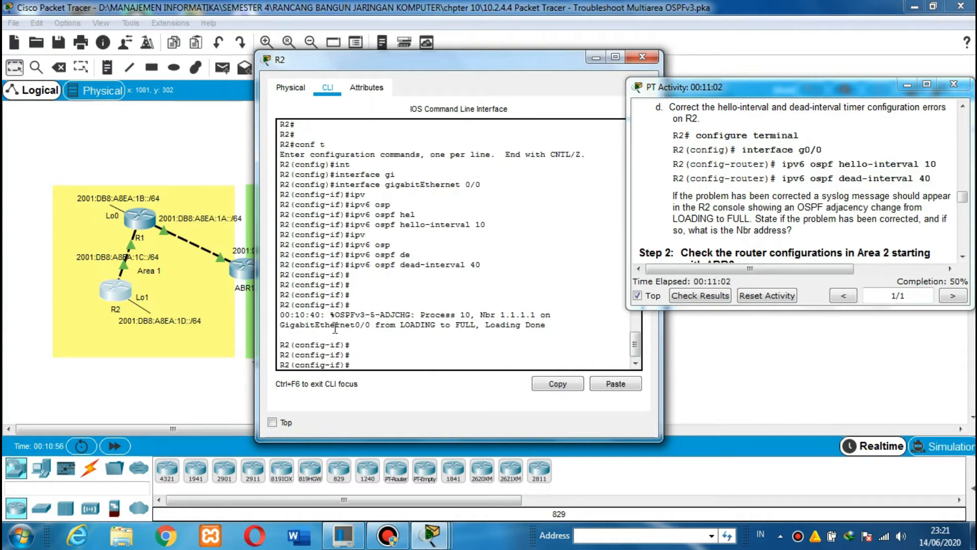
drag(331, 315, 557, 320)
click(558, 319)
drag(481, 314, 535, 319)
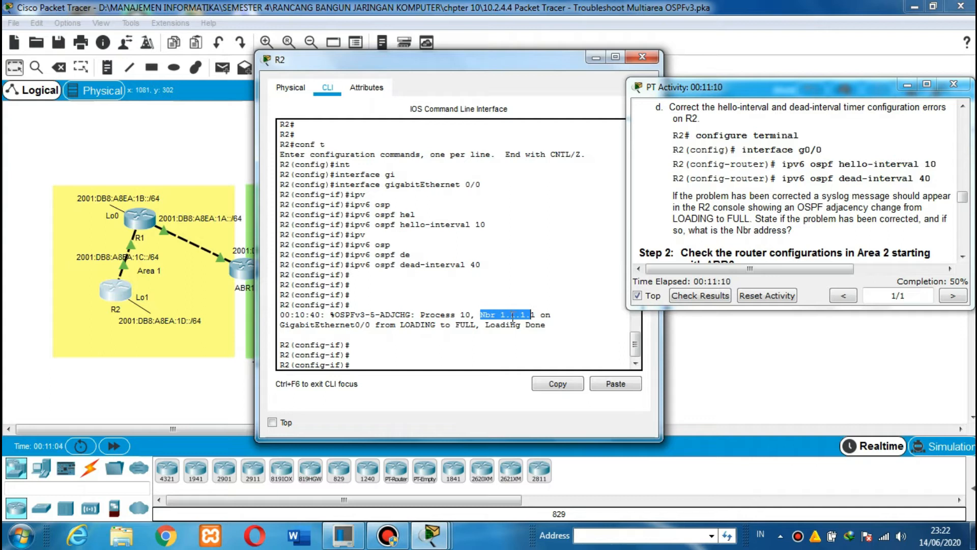
- Read the Step 2 instructions on checking the Area 2 router configurations, starting with ABR2
click(550, 324)
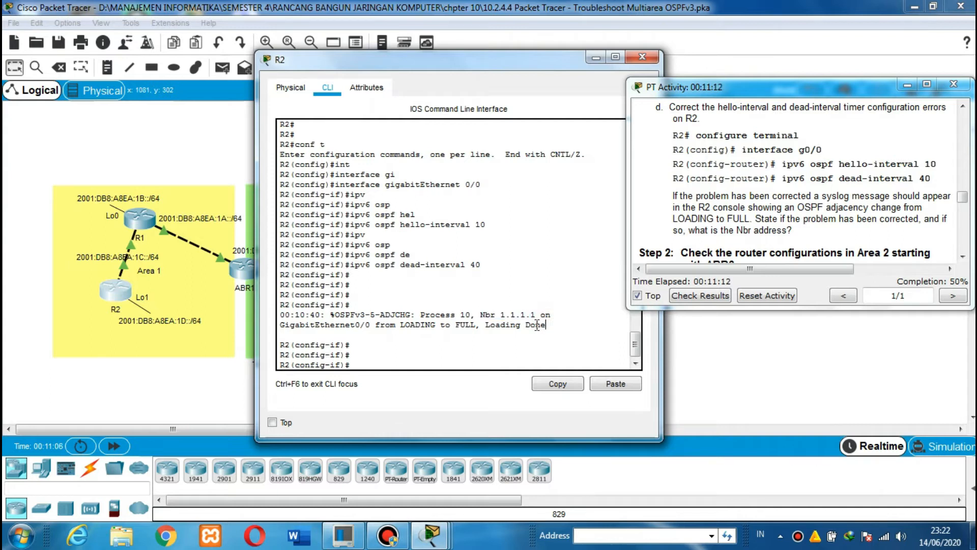
click(963, 256)
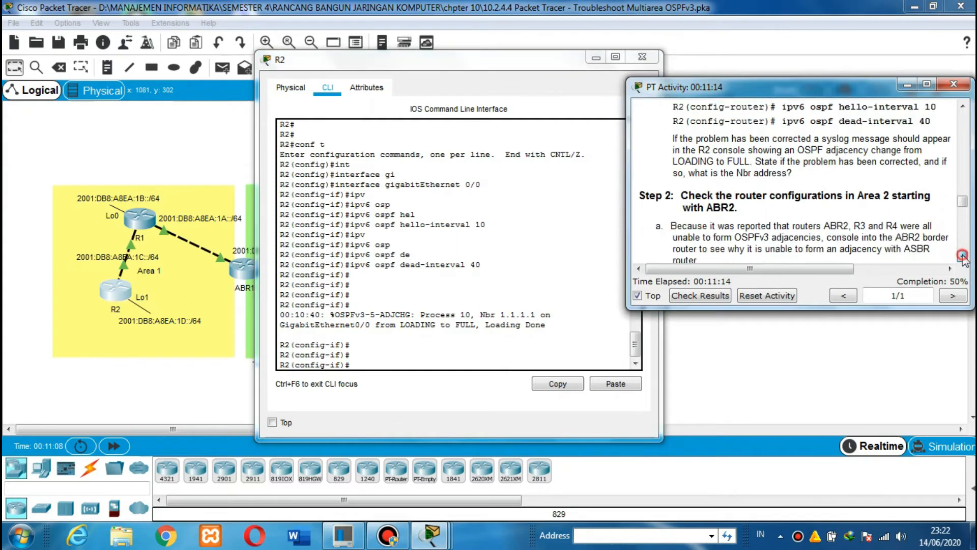
click(962, 256)
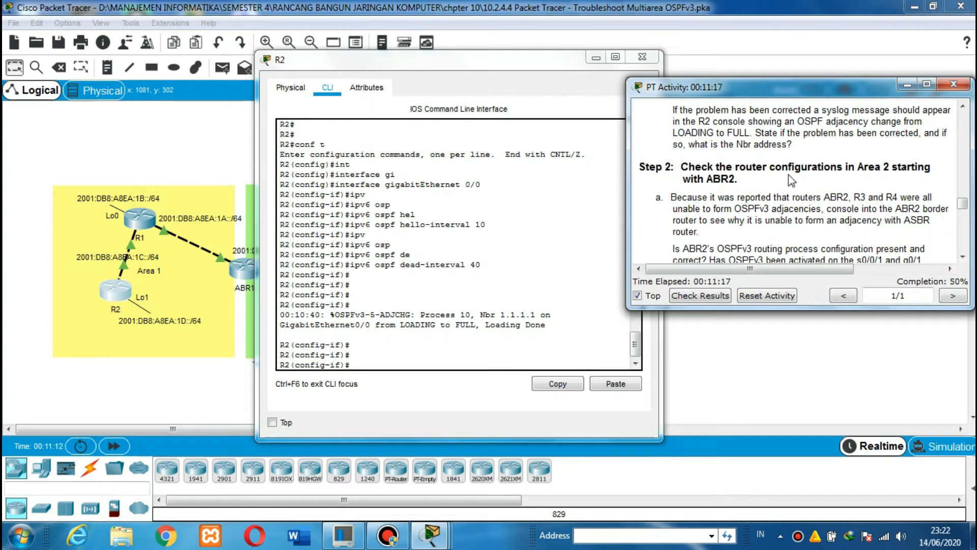
click(962, 256)
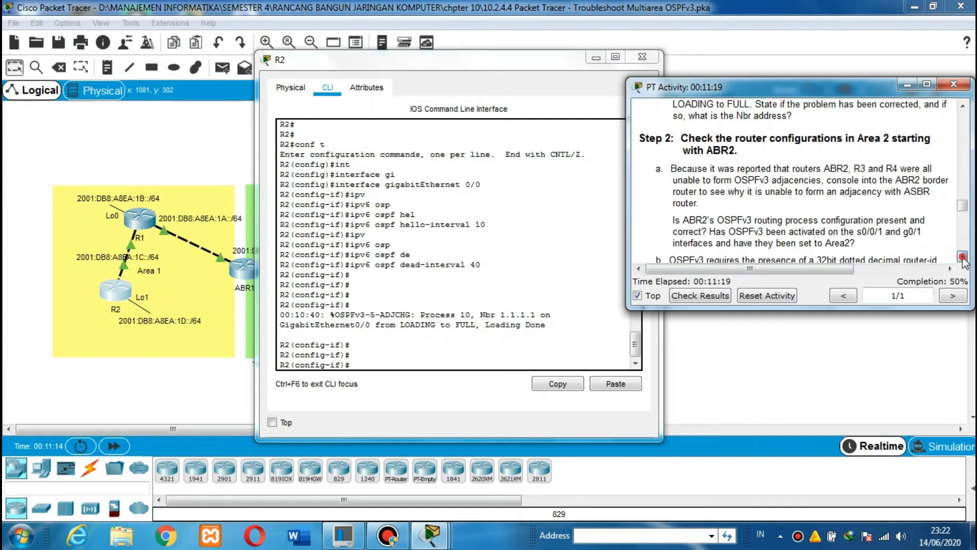
click(962, 256)
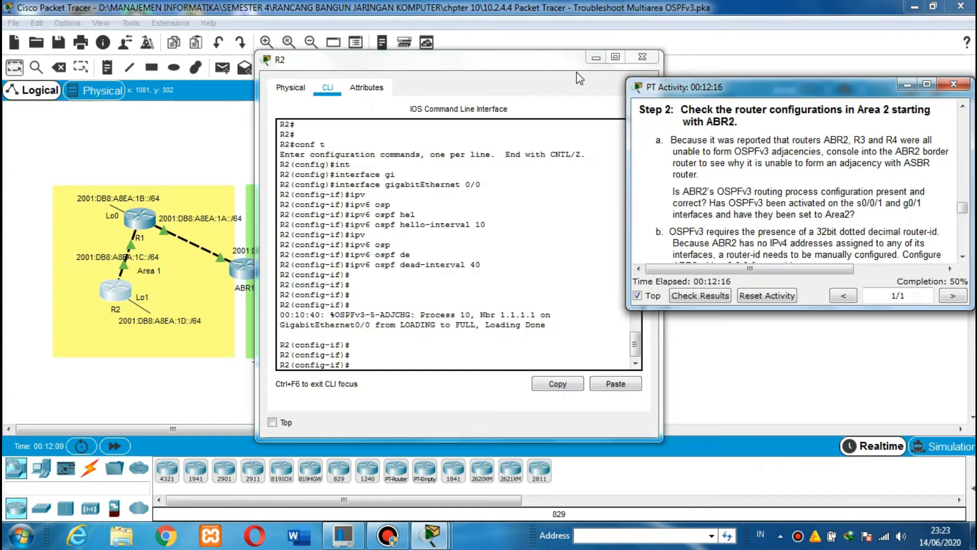
- Put R2's window away, open ABR2's command line and enter privileged EXEC mode
click(595, 57)
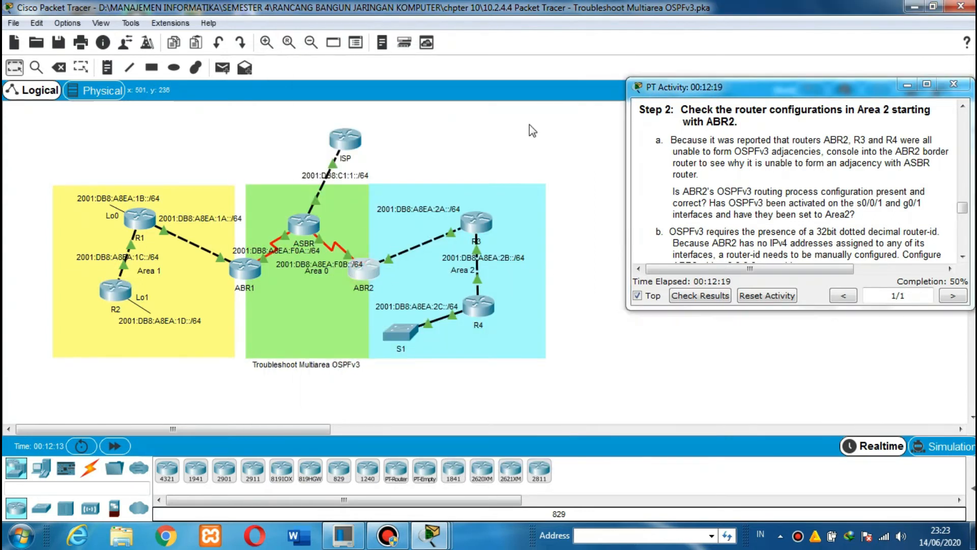
click(363, 272)
click(361, 94)
key(Return)
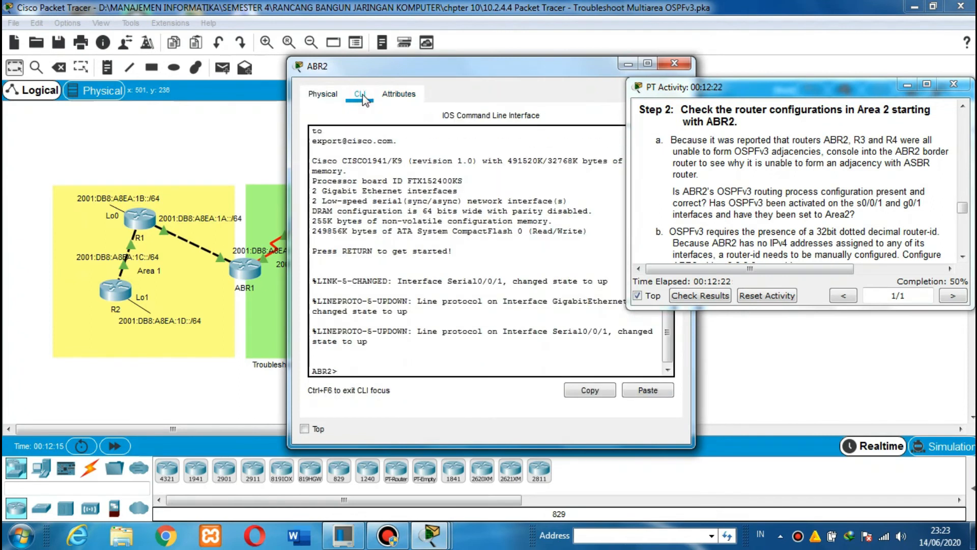
text(en)
key(Return)
- Display ABR2's running configuration with show running-config
text(sho)
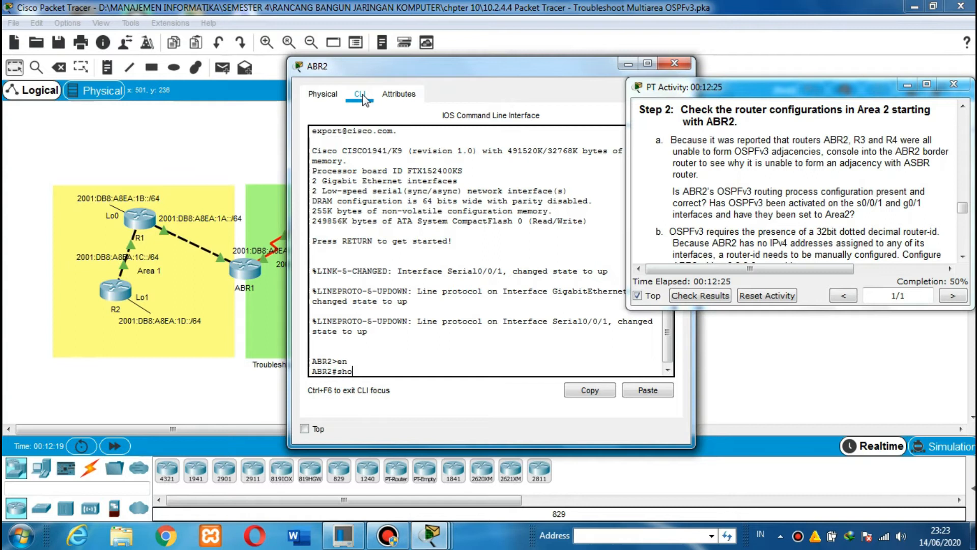
key(Tab)
text(run)
key(Tab)
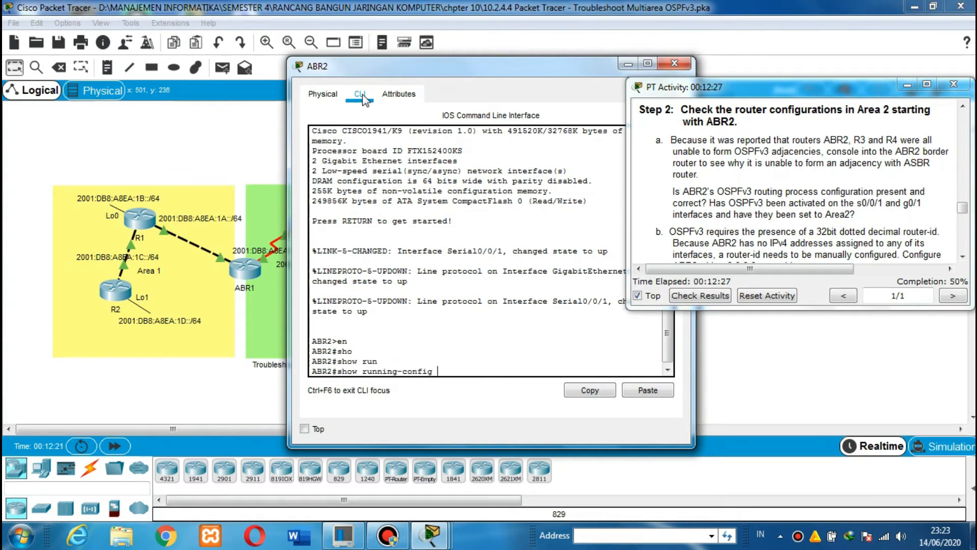
key(Return)
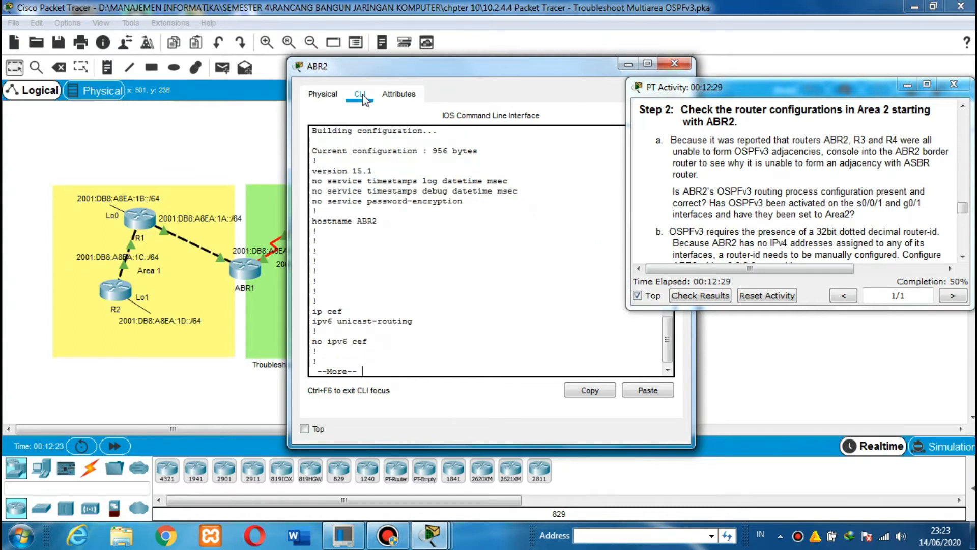
- Examine the OSPFv3 area settings on ABR2's GigabitEthernet0/1 and Serial0/0/1 and its OSPFv3 routing process in the running configuration
key(space)
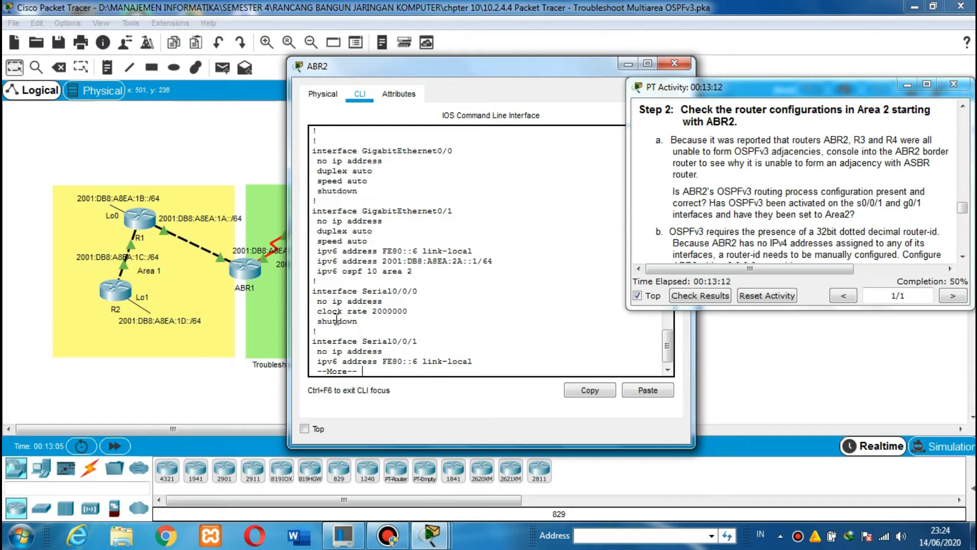
drag(320, 271, 428, 210)
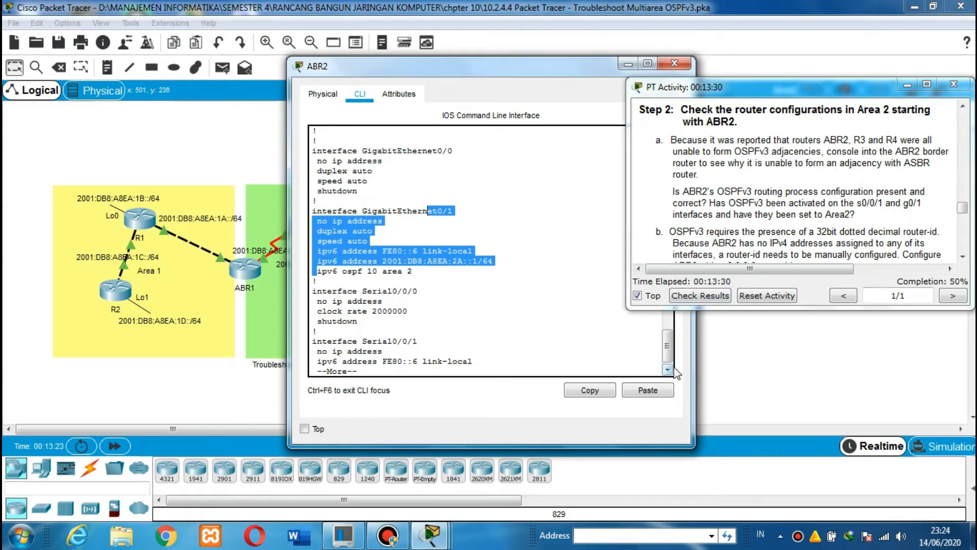
click(544, 371)
key(Return)
key(Return)
key(Return)
key(Return)
key(Return)
key(Return)
key(Return)
key(Return)
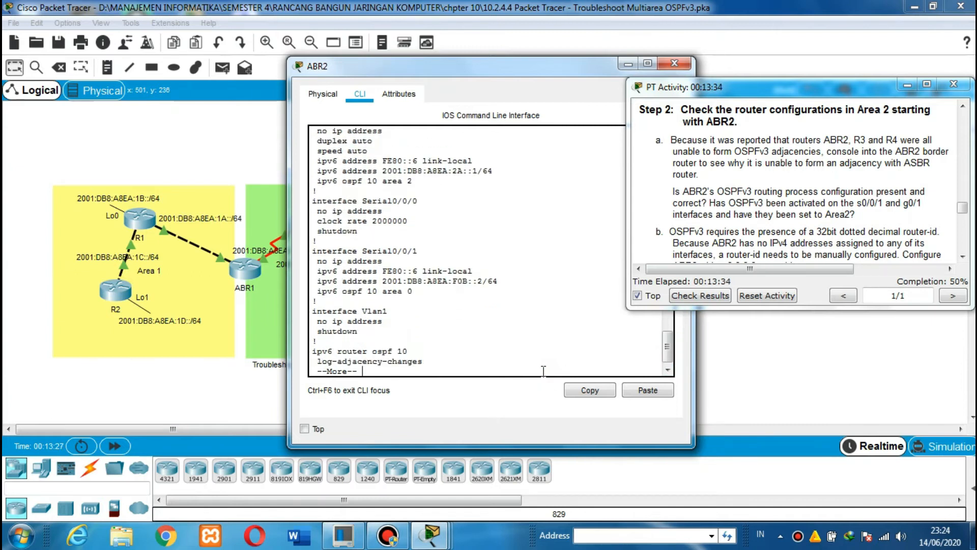
key(Return)
key(Return)
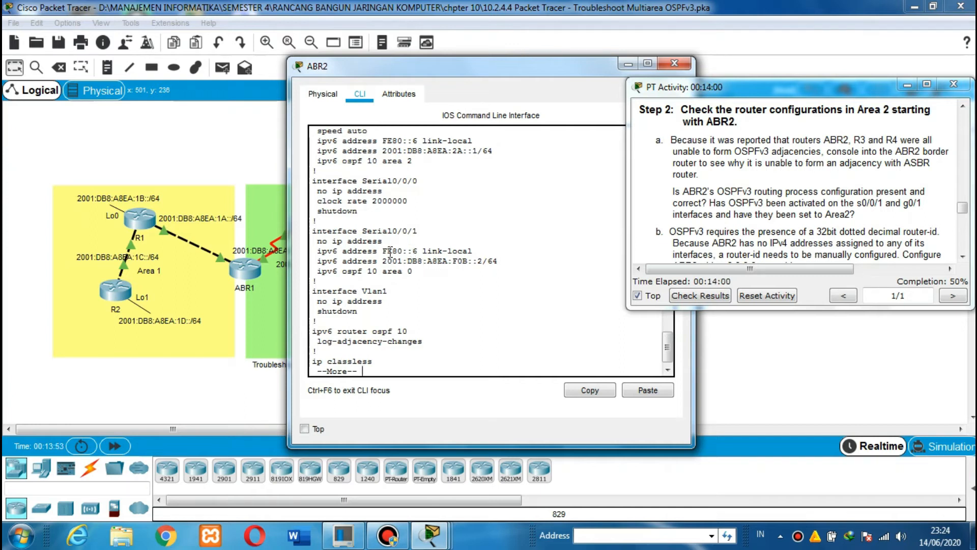
- Compare the IPv6 addresses and areas of ABR2's interfaces with the topology labels, then close ABR2's window
drag(405, 66, 441, 68)
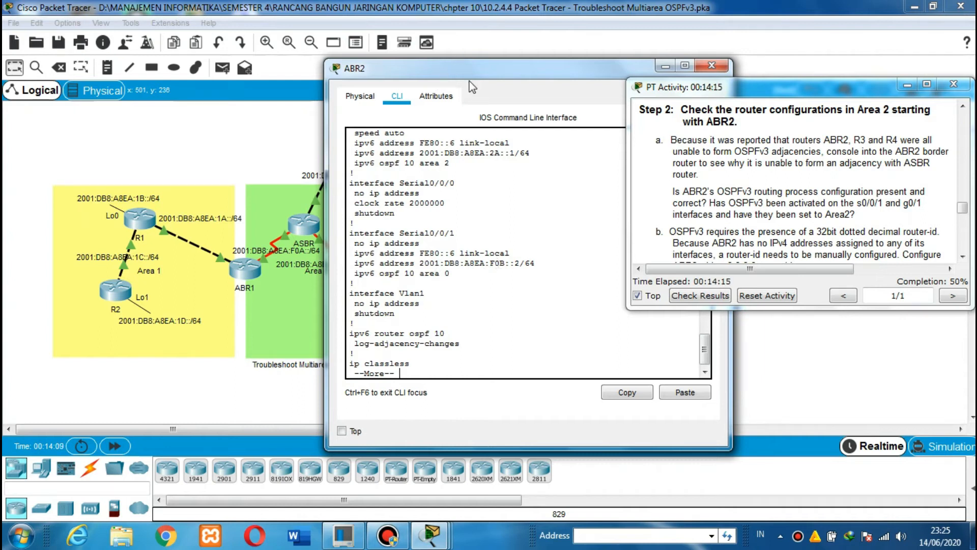
drag(461, 68, 539, 110)
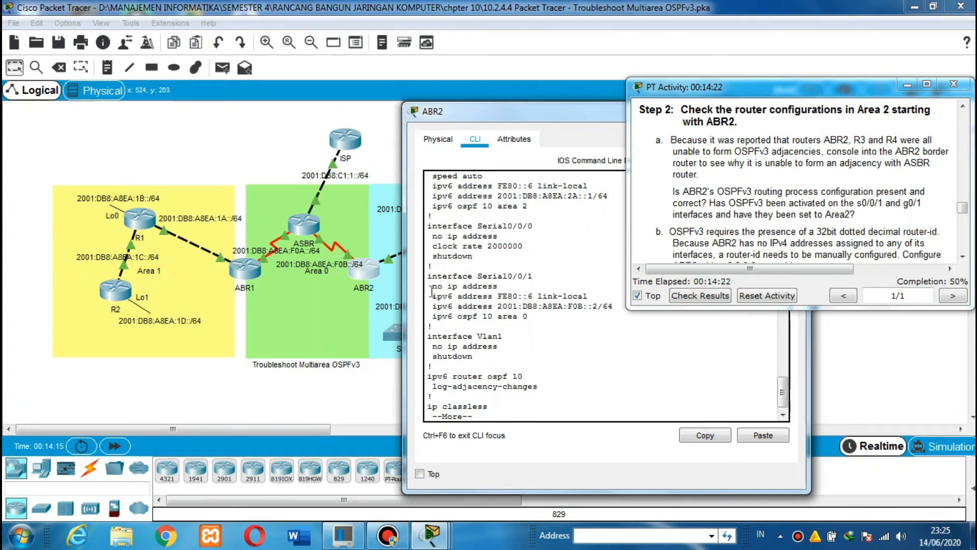
drag(575, 110, 512, 115)
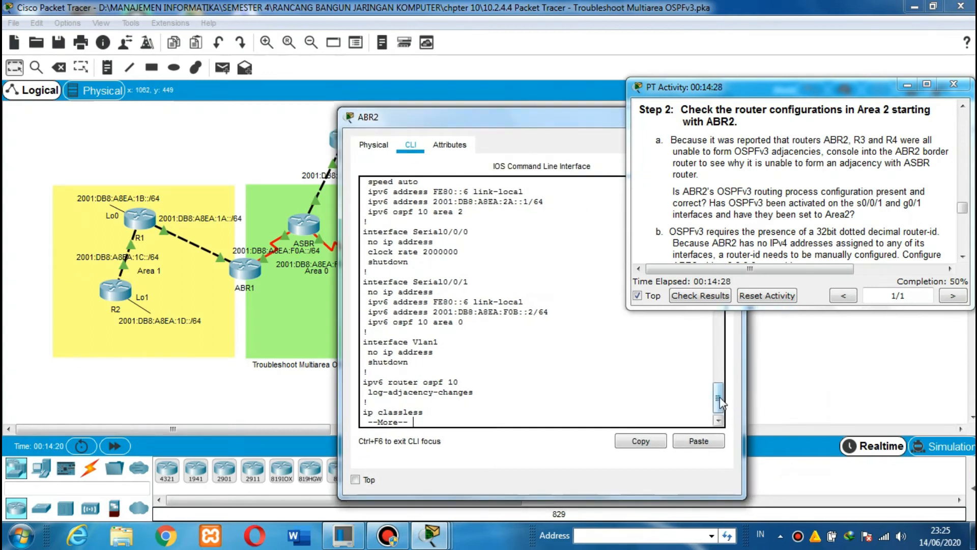
scroll(720, 397, up, 2)
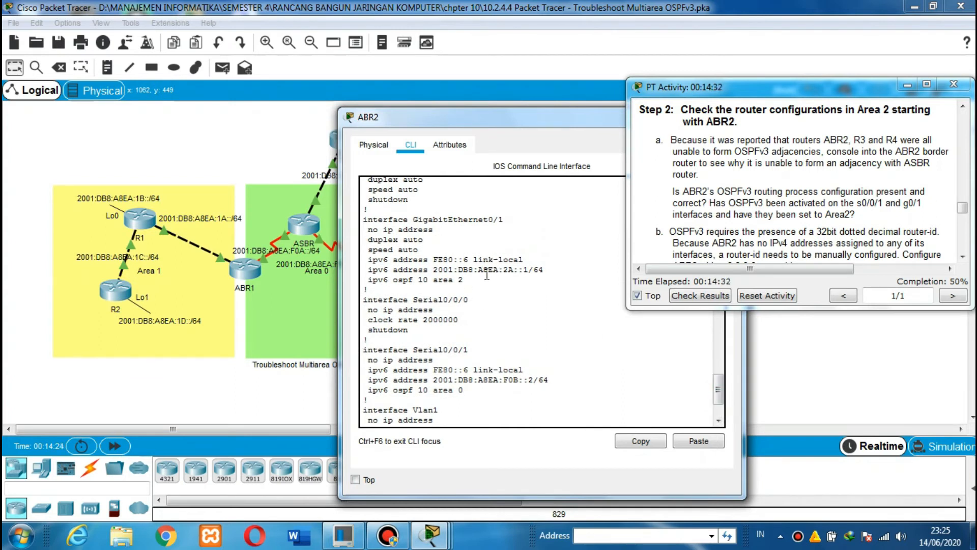
click(477, 121)
drag(477, 122, 120, 107)
drag(205, 113, 177, 111)
drag(121, 256, 127, 256)
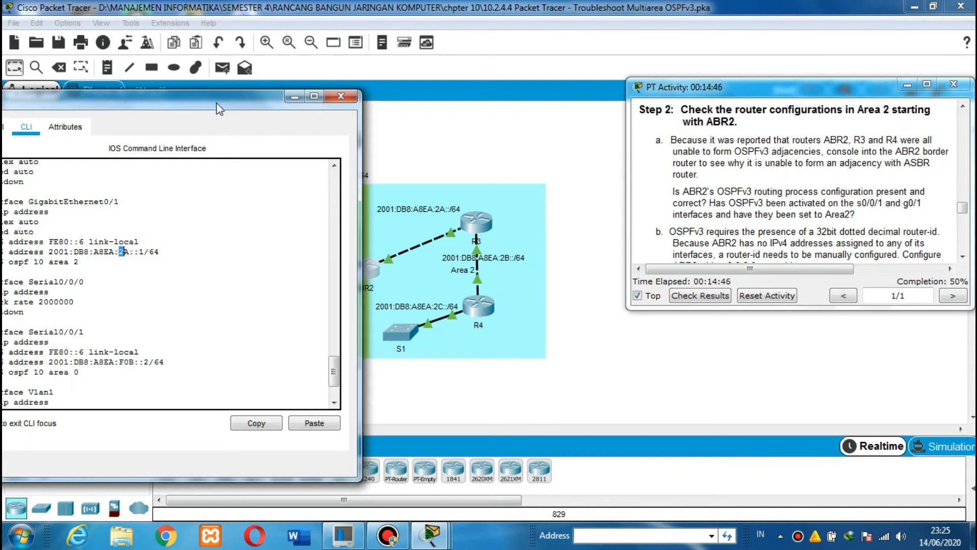
drag(216, 103, 373, 104)
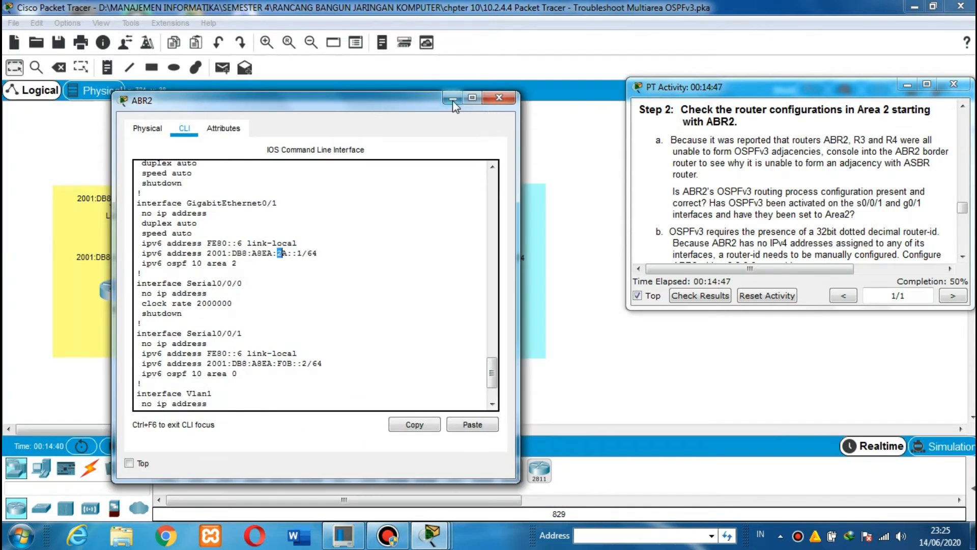
click(499, 97)
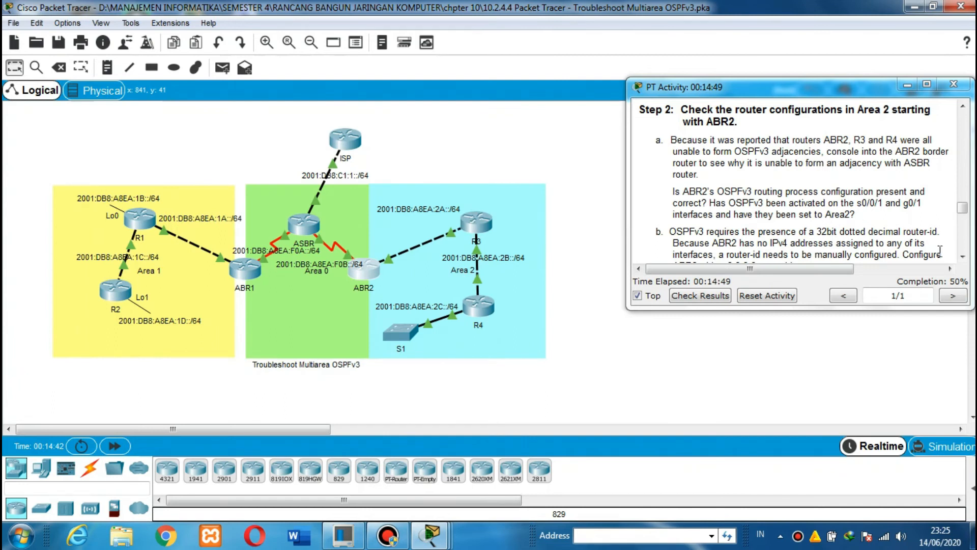
- Read part b on the missing router-id, reopen ABR2's command line and page through the remaining configuration back to the privileged prompt
scroll(961, 257, down, 4)
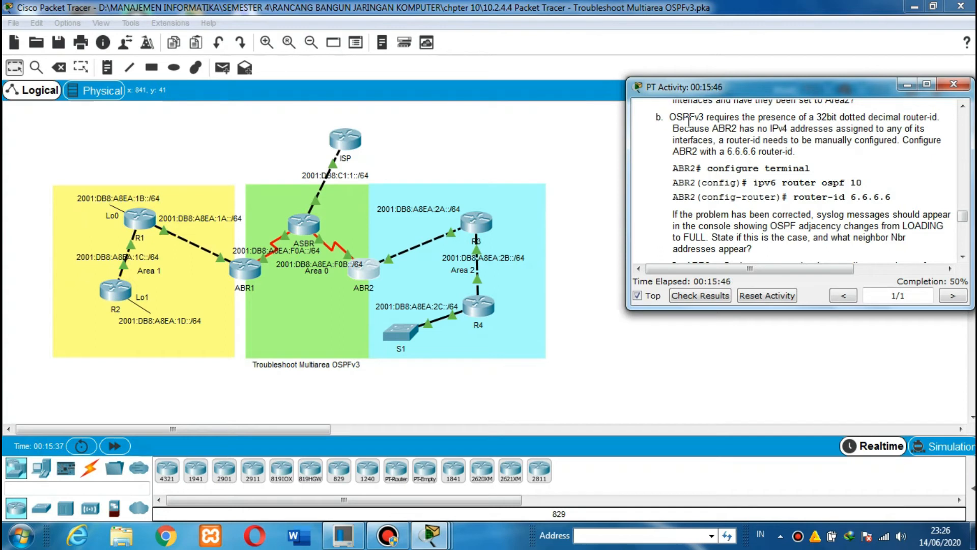
click(370, 267)
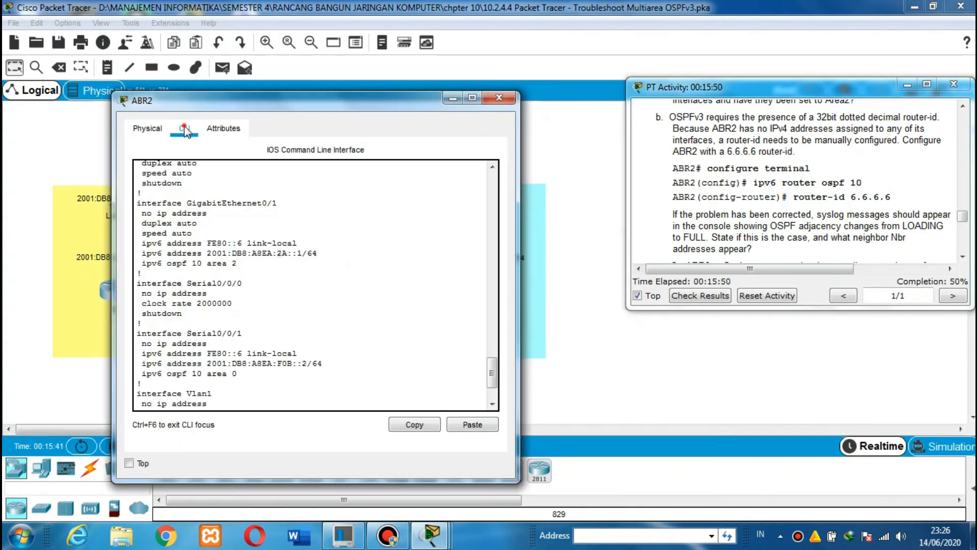
click(242, 404)
key(Return)
key(Return)
key(Return)
key(Return)
key(Return)
key(Return)
key(Return)
key(Return)
key(Return)
key(Return)
key(Return)
key(Return)
key(Return)
key(Return)
key(Return)
key(Return)
key(Return)
key(Return)
key(Return)
key(Return)
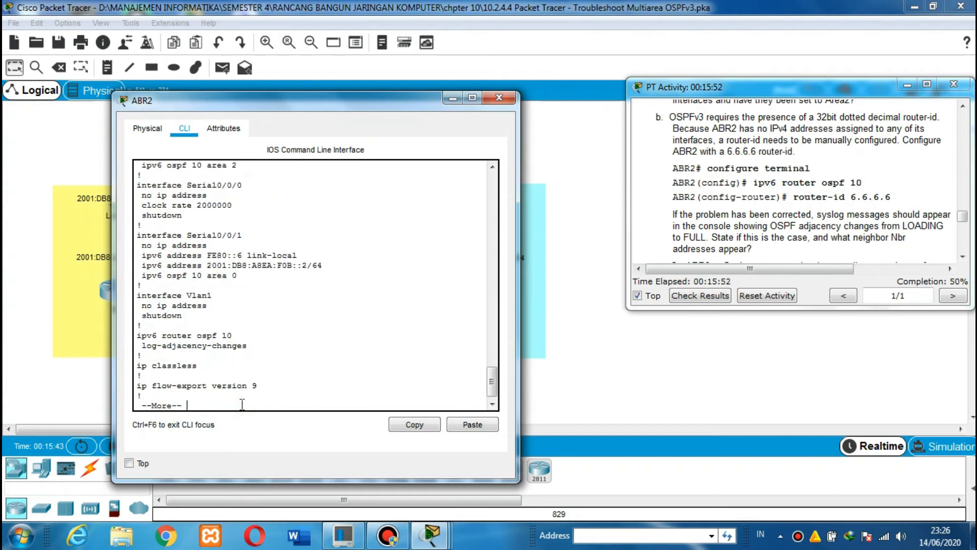
key(Return)
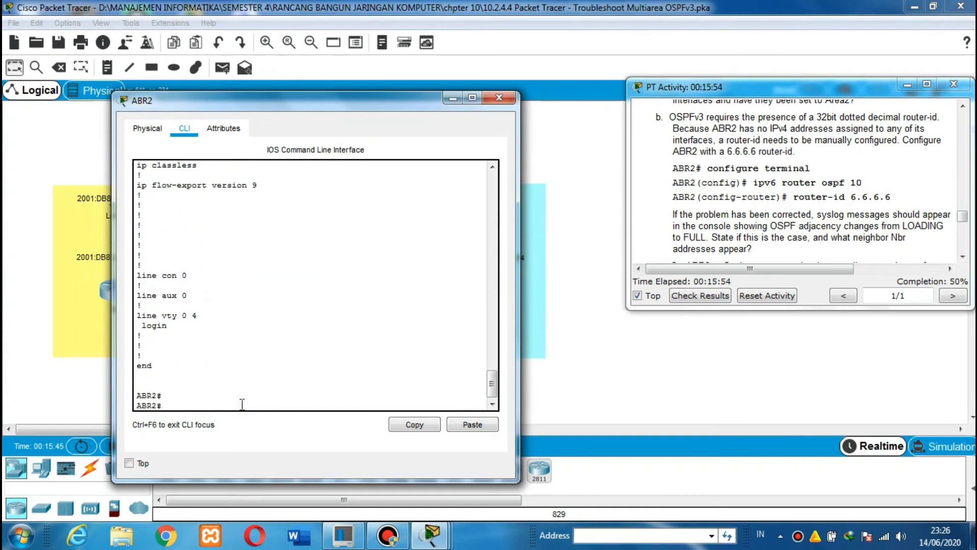
- Enter global configuration mode on ABR2 and open OSPFv3 process 10 with ipv6 router ospf 10
text(conf t)
key(Return)
text(ipv)
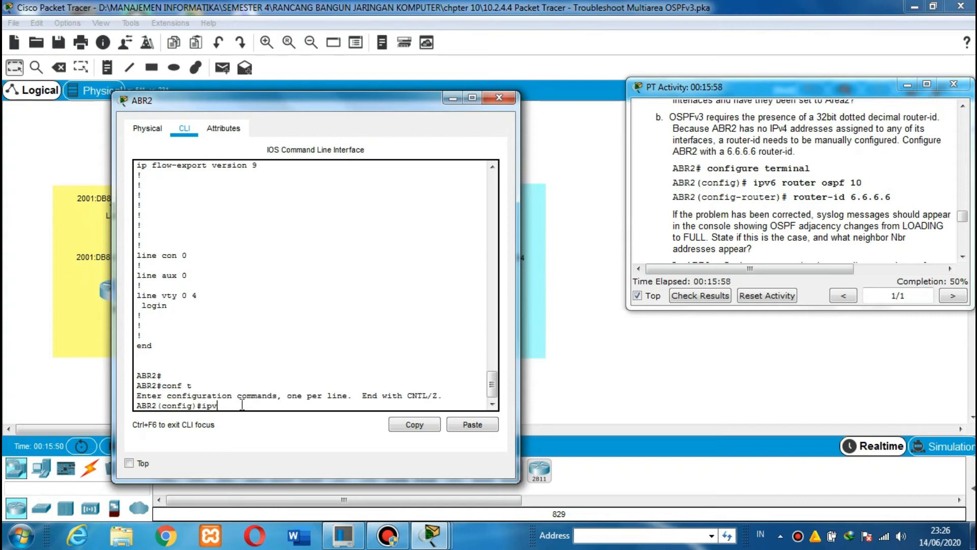
key(Tab)
text(rou)
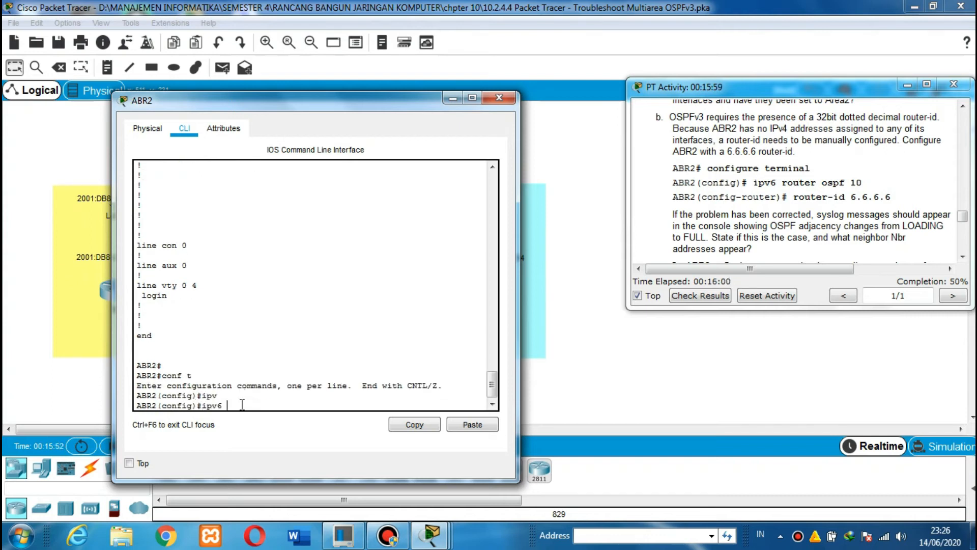
key(Tab)
text(ter osp)
key(Tab)
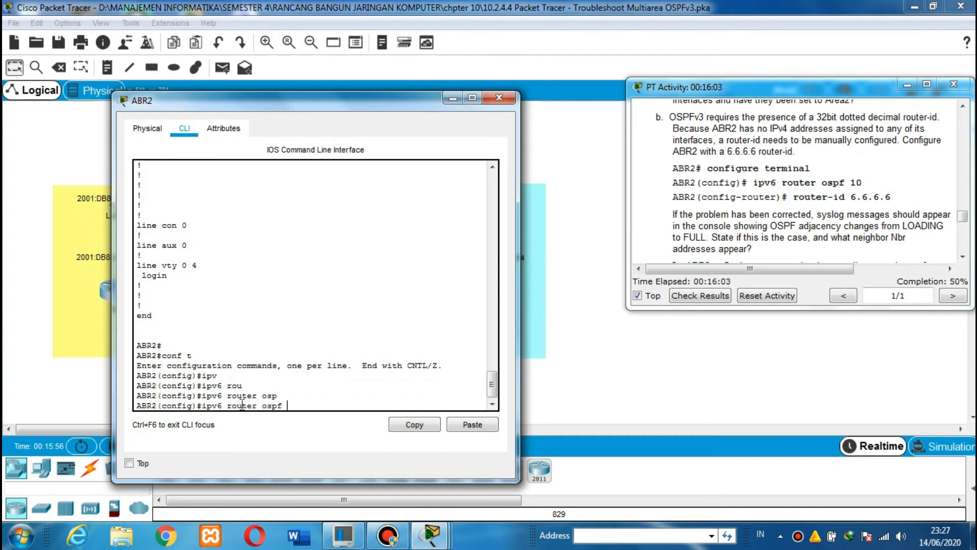
text(10)
key(Return)
- Set ABR2's OSPFv3 router ID to 6.6.6.6 with router-id 6.6.6.6
text(rou)
key(Tab)
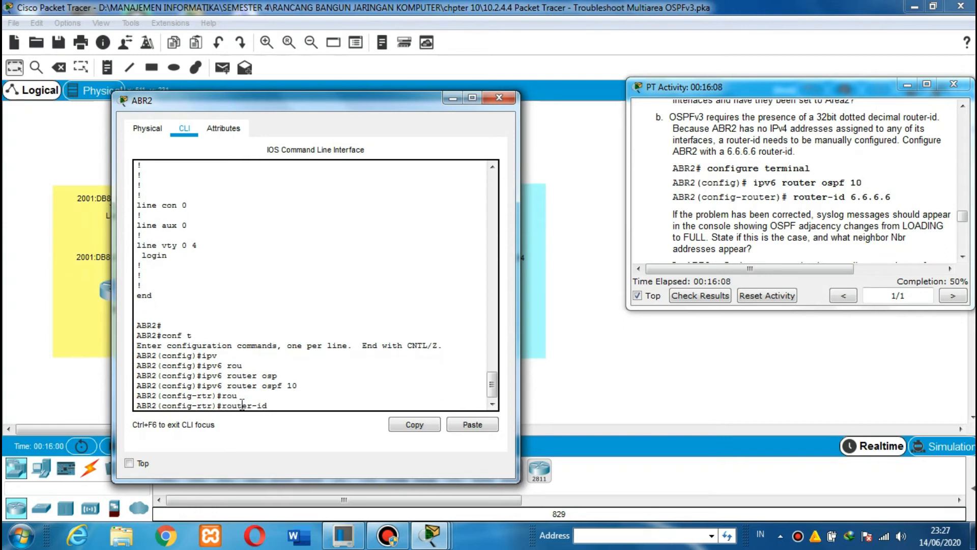
text(6.6.6.6)
key(Return)
key(Return)
key(Return)
key(Return)
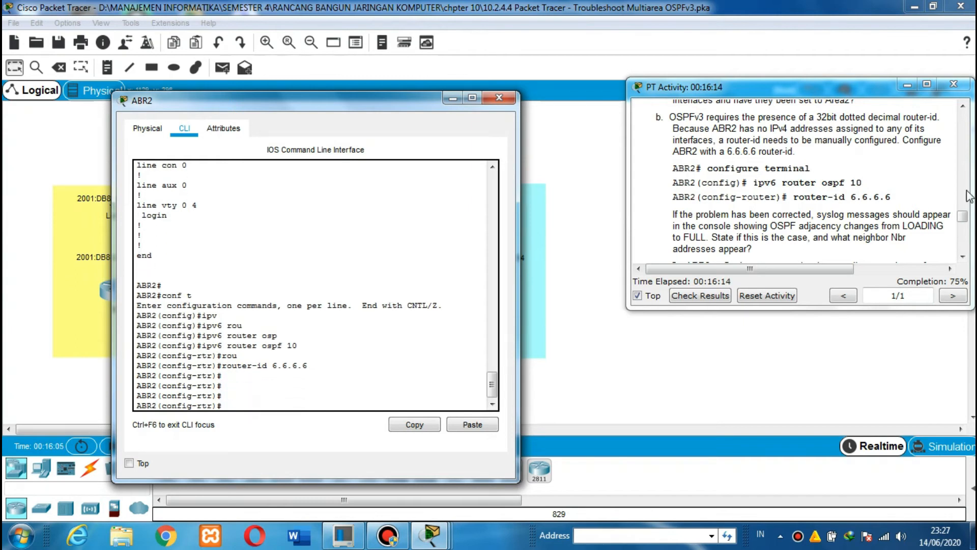
- Examine the neighbor address in ABR2's OSPFv3 adjacency message and read part c on checking the topology database for R4's routes
click(963, 257)
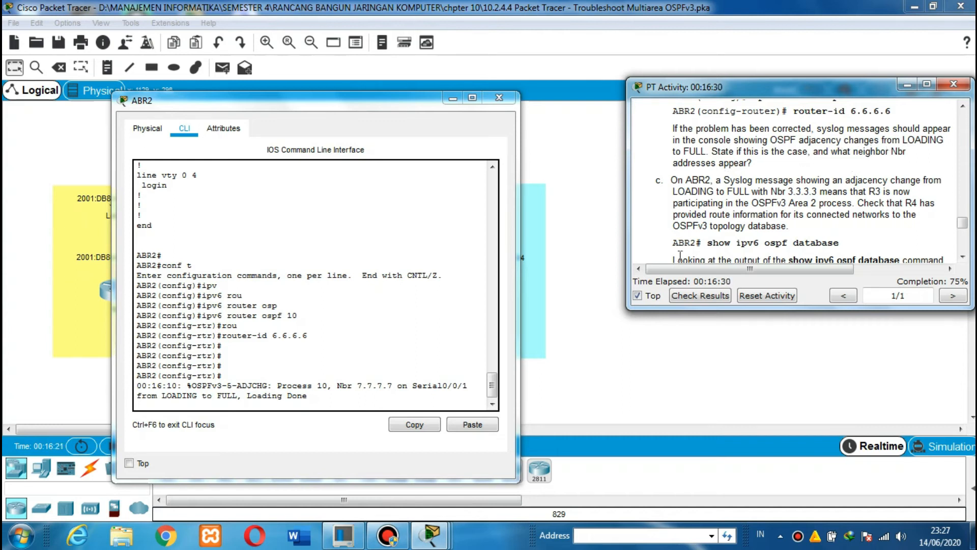
click(401, 404)
key(Return)
key(Return)
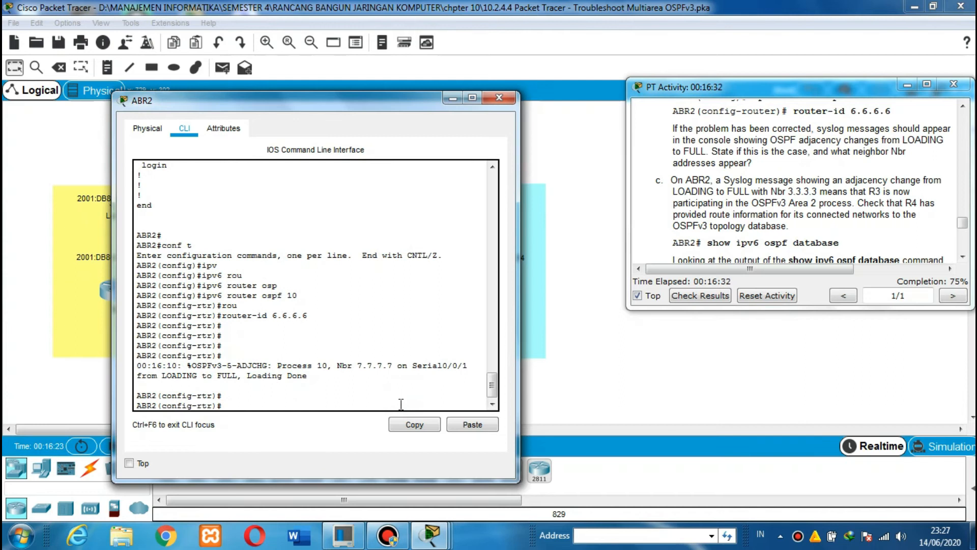
drag(187, 365, 308, 377)
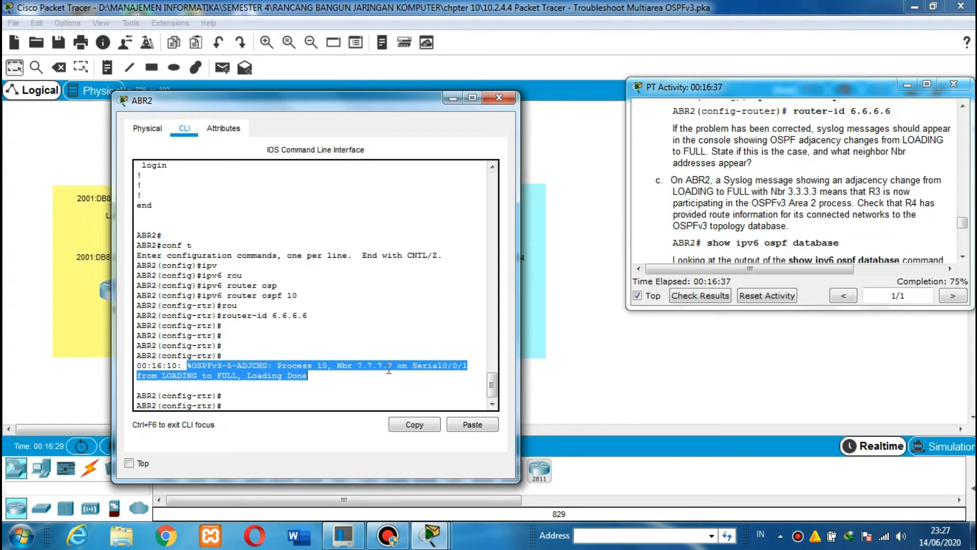
drag(338, 366, 394, 365)
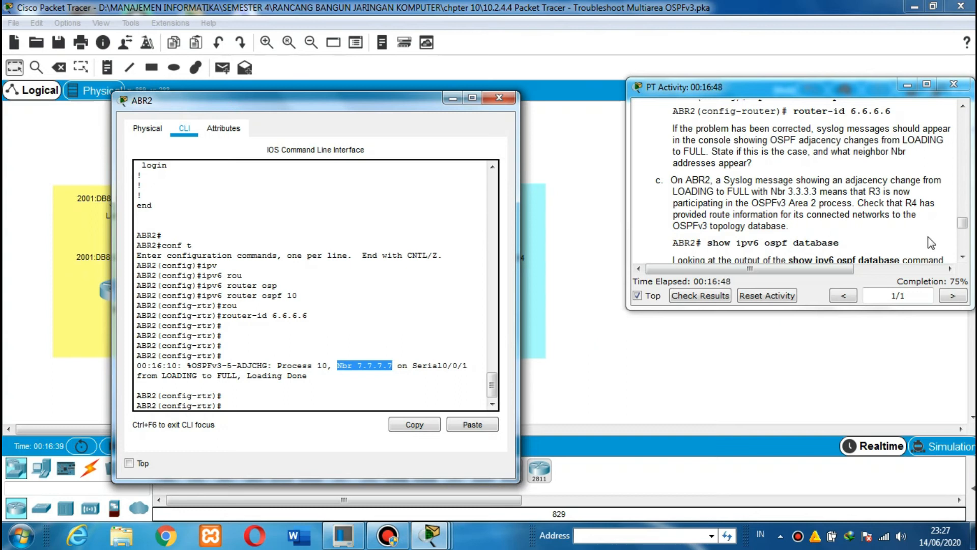
click(964, 263)
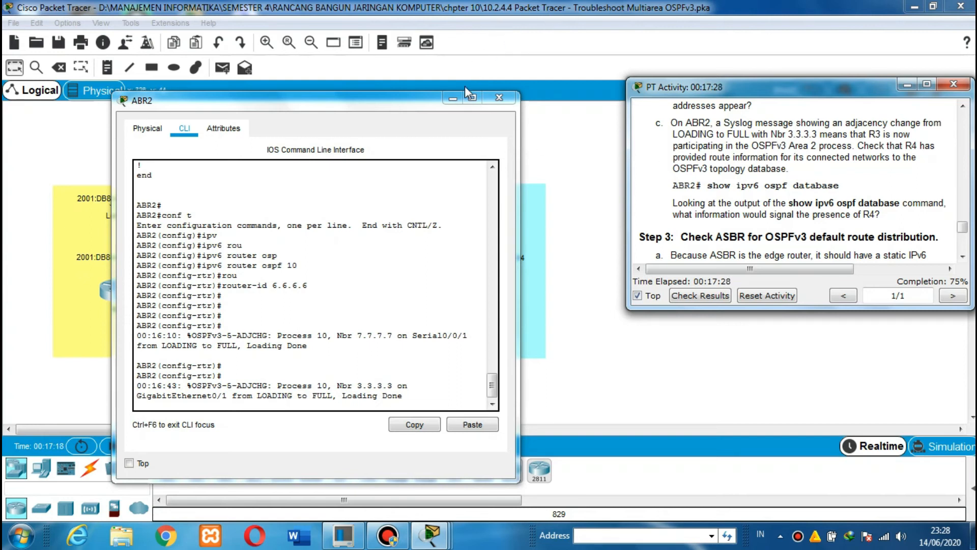
- Leave ABR2's OSPFv3 router configuration with end and return to the privileged prompt
click(453, 97)
click(376, 273)
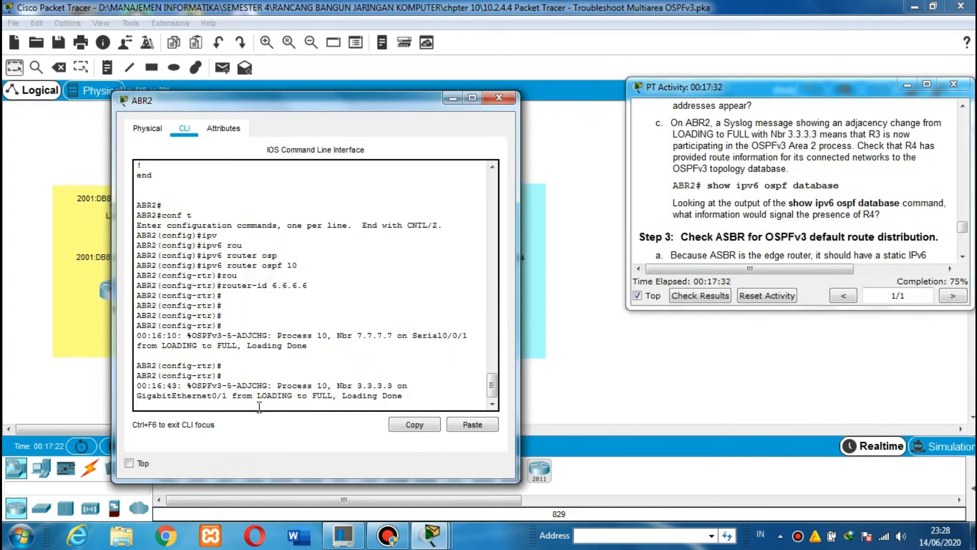
key(Return)
key(Return)
key(Return)
text(end)
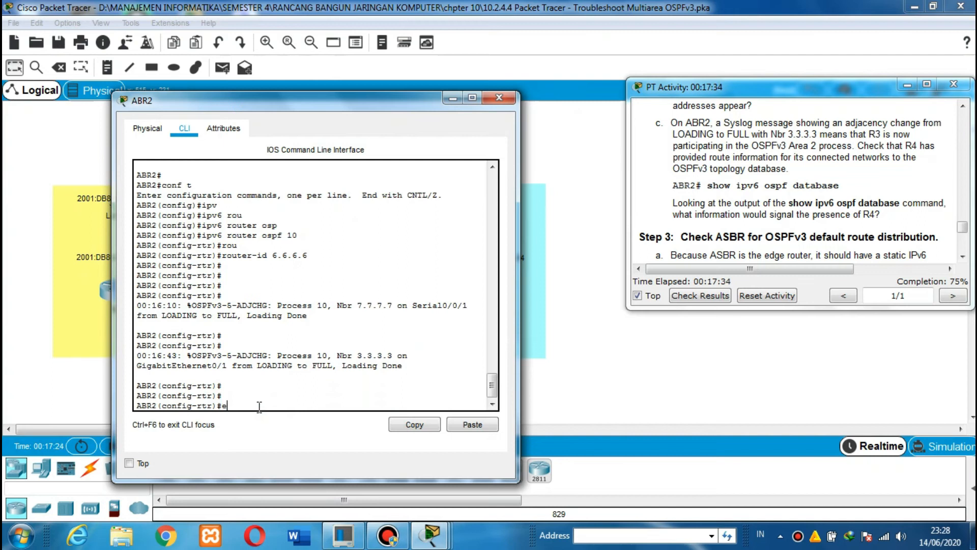
key(Return)
key(Return)
key(Return)
key(Return)
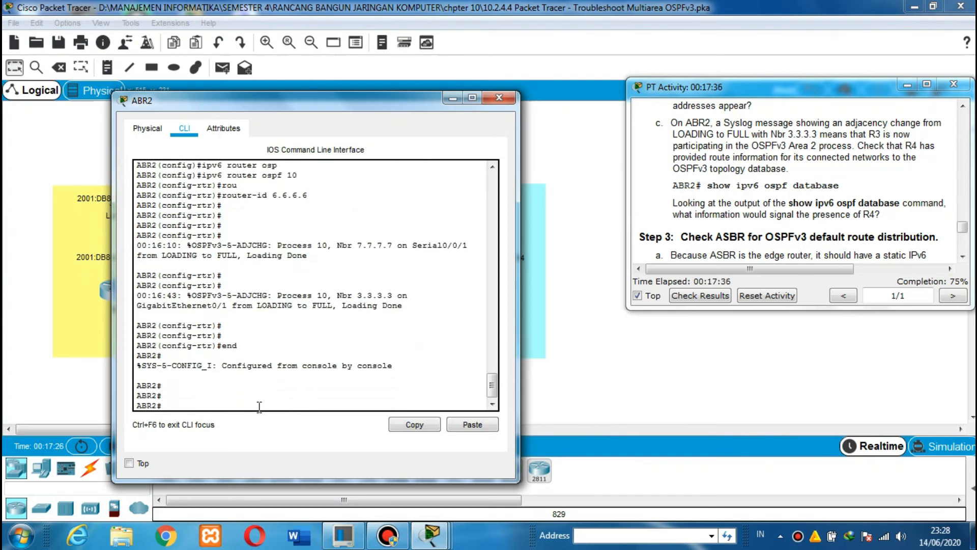
- Display the OSPFv3 topology database on ABR2 with show ipv6 ospf database
text(sho)
key(Tab)
text(ipv)
key(Tab)
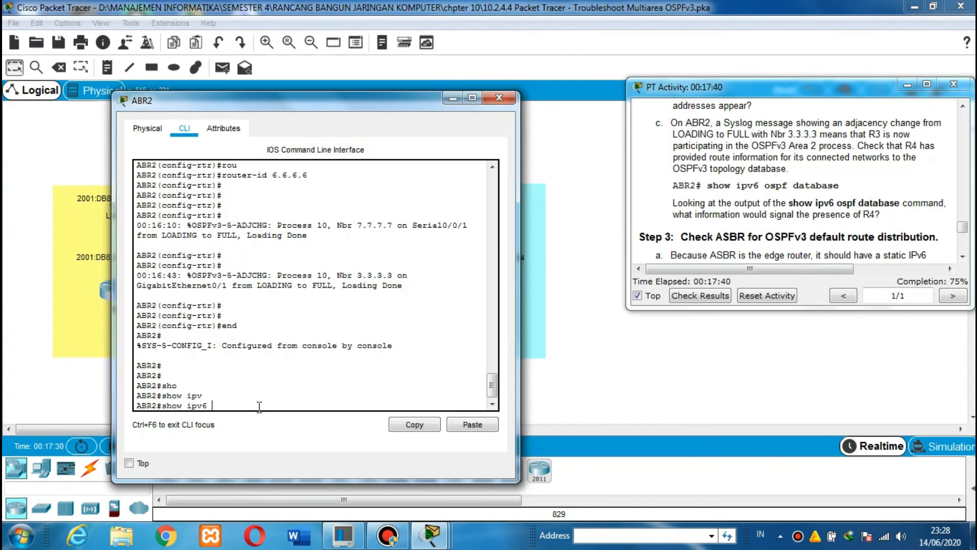
text(osp)
key(Tab)
text(data)
key(Tab)
key(Return)
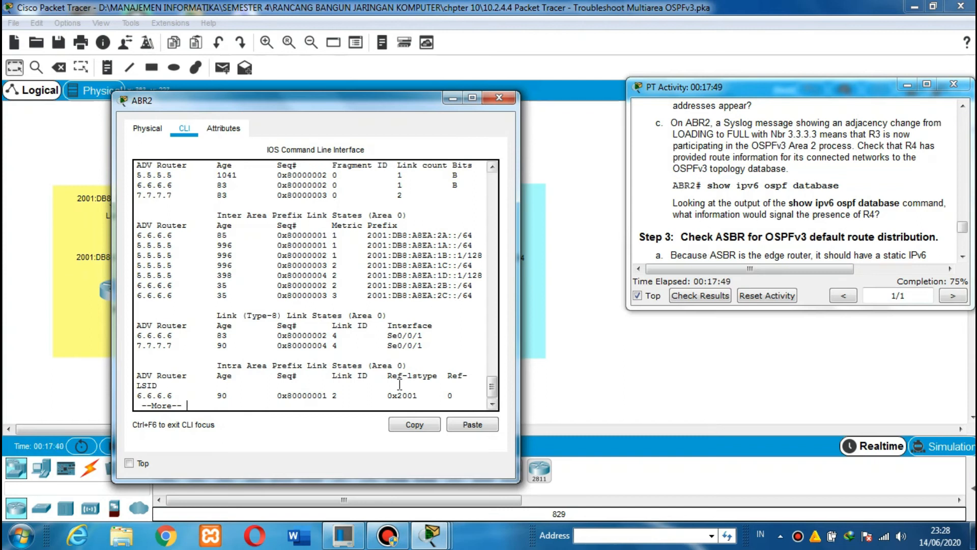
- Page through the rest of ABR2's OSPFv3 database output until the privileged prompt returns
key(space)
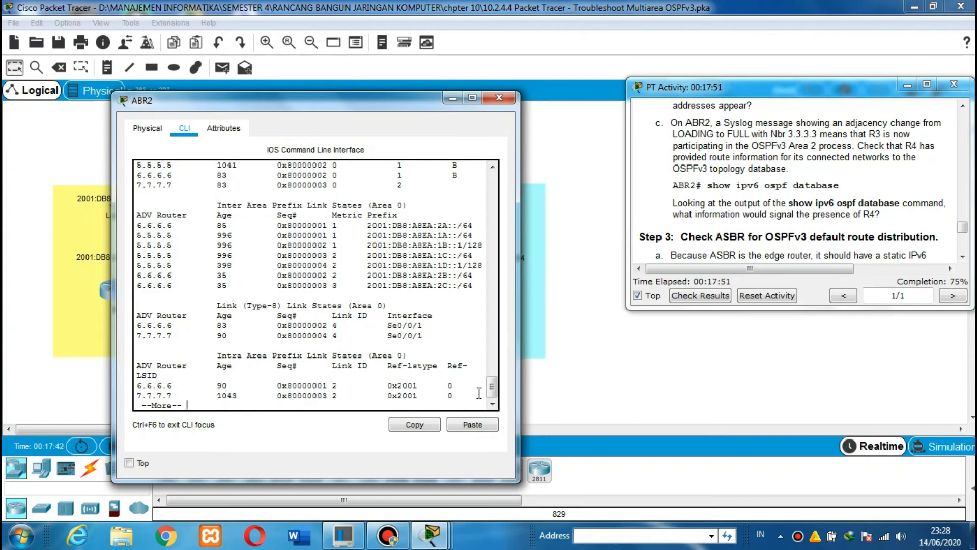
key(Return)
key(Return)
key(Return)
key(Return)
key(Return)
key(Return)
key(Return)
key(Return)
key(Return)
key(Return)
key(Return)
key(Return)
key(Return)
key(Return)
key(Return)
key(Return)
key(Return)
key(Return)
key(Return)
key(Return)
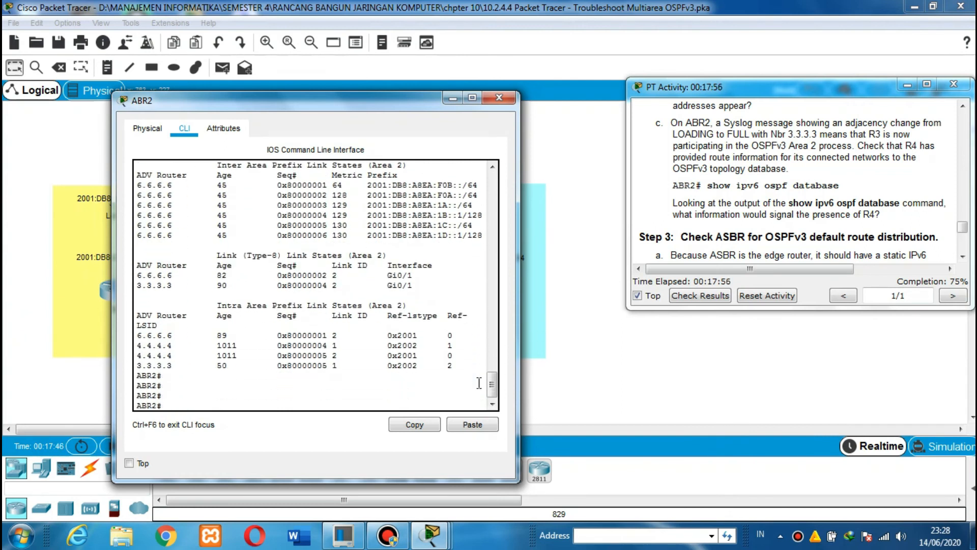
- Examine the Area 0 and Area 2 link states in ABR2's OSPFv3 database for signs of R4
scroll(476, 375, up, 6)
scroll(477, 375, up, 12)
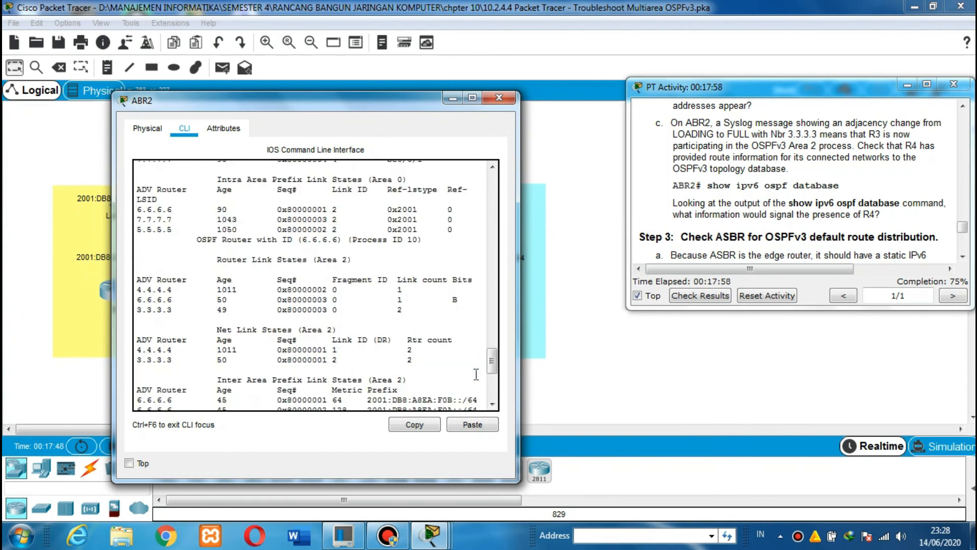
scroll(476, 375, up, 7)
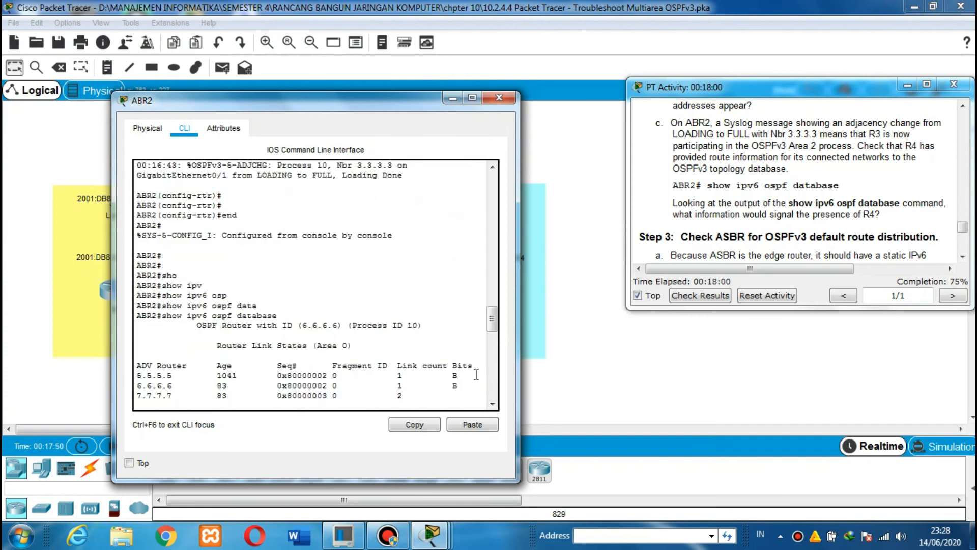
scroll(472, 375, down, 3)
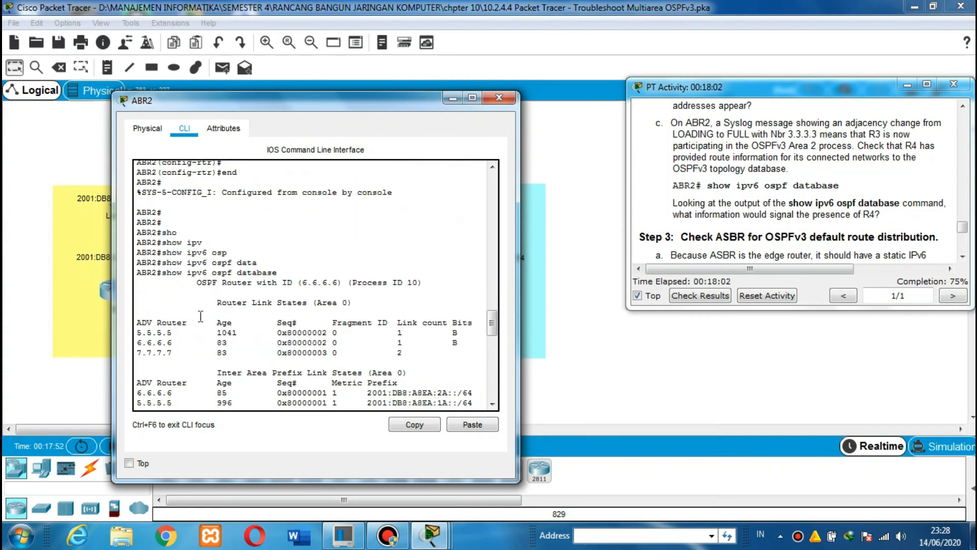
drag(197, 282, 481, 432)
key(Return)
key(Return)
key(Return)
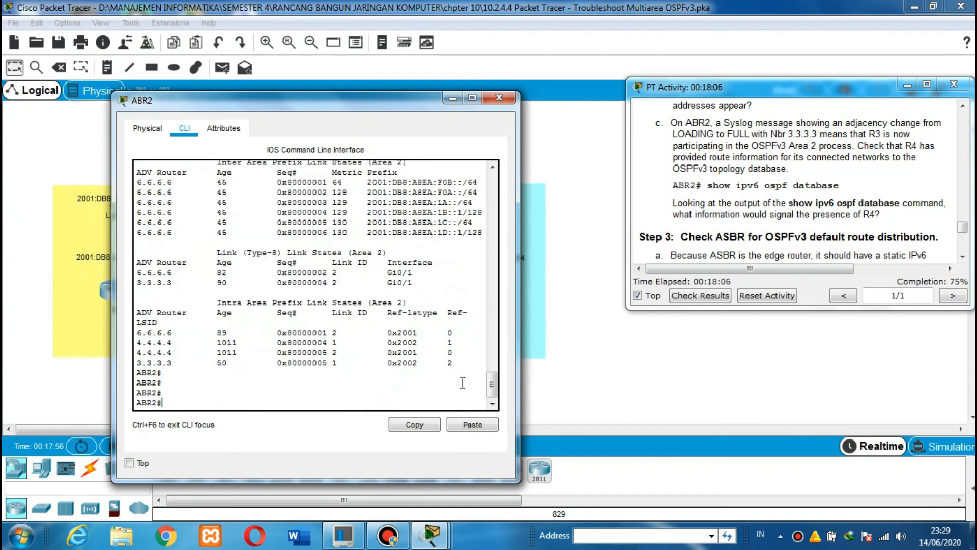
- Minimize the ABR2 window and read Step 3 of the instructions on ASBR's OSPFv3 default route distribution
click(454, 98)
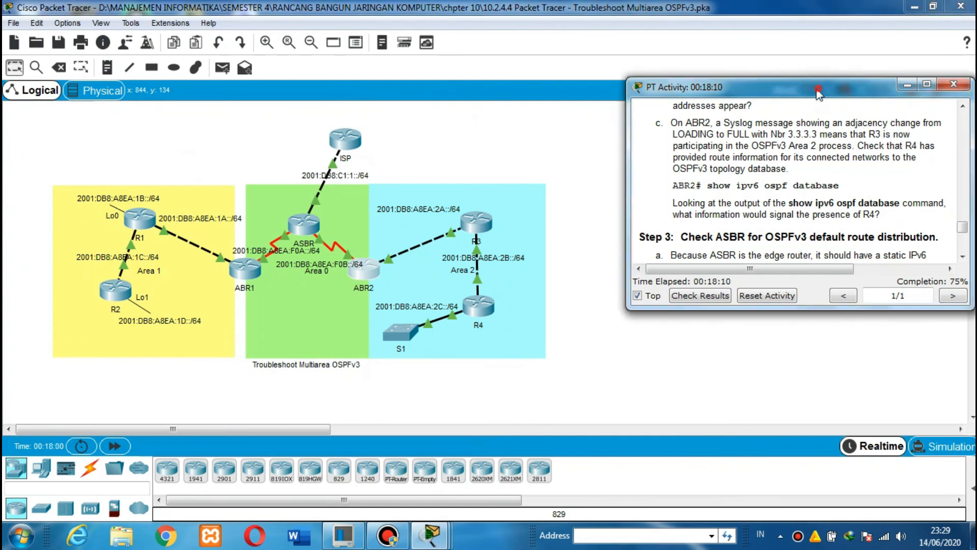
drag(820, 89, 749, 81)
scroll(896, 251, down, 5)
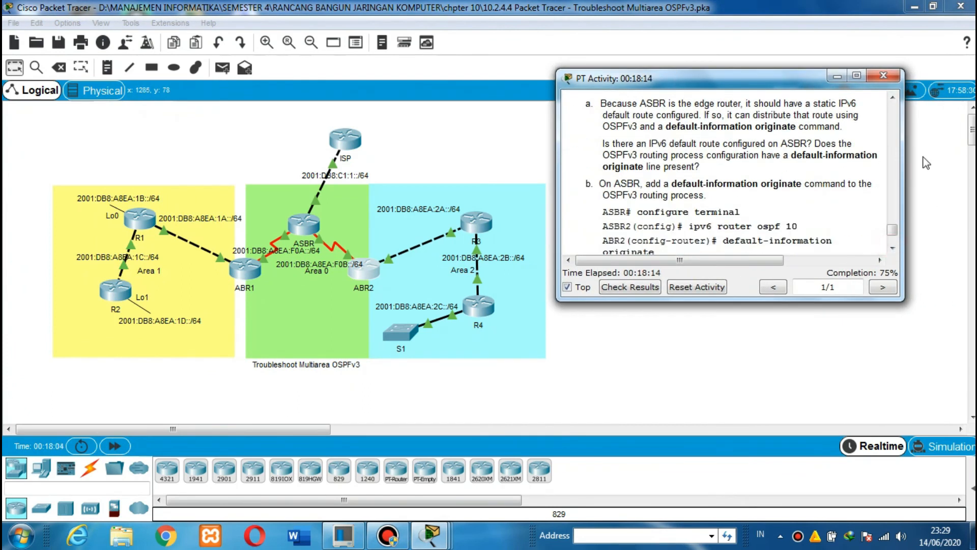
scroll(894, 101, up, 1)
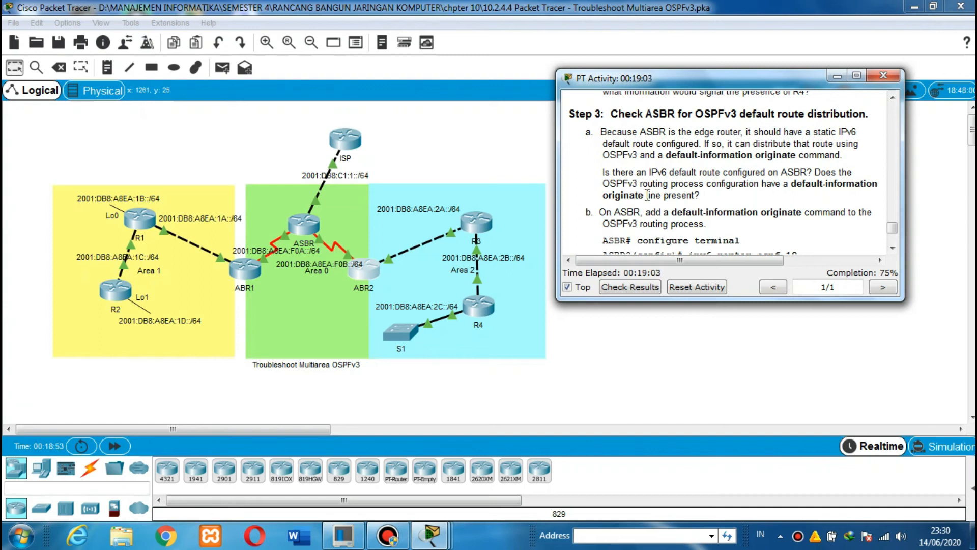
- Open ASBR's command line, enter privileged EXEC mode and display its configuration with show running-config
click(304, 223)
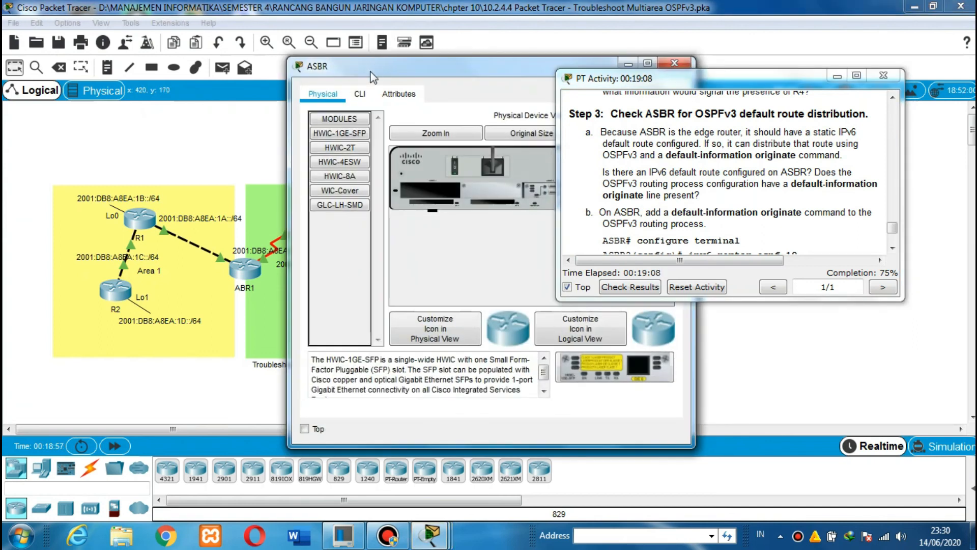
click(361, 95)
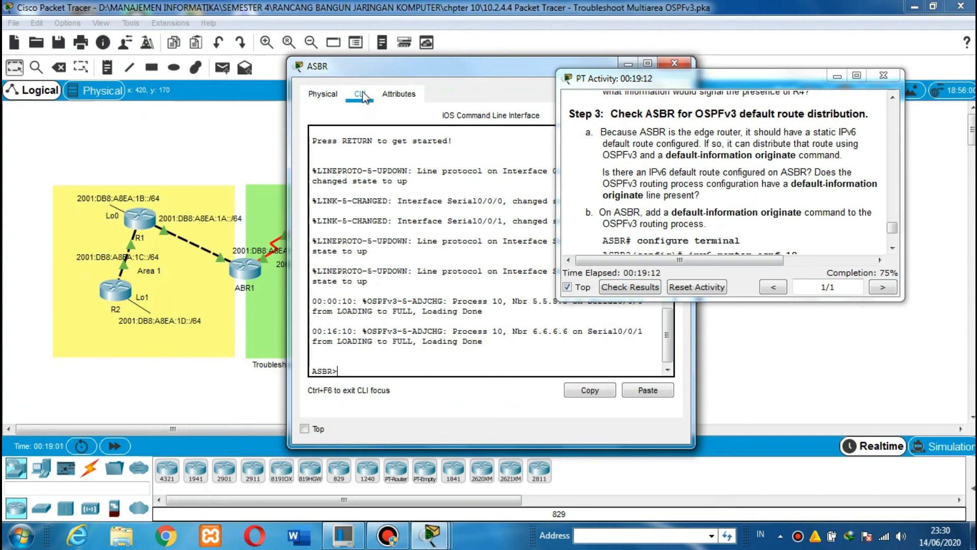
text(en)
key(Return)
text(sho)
key(Tab)
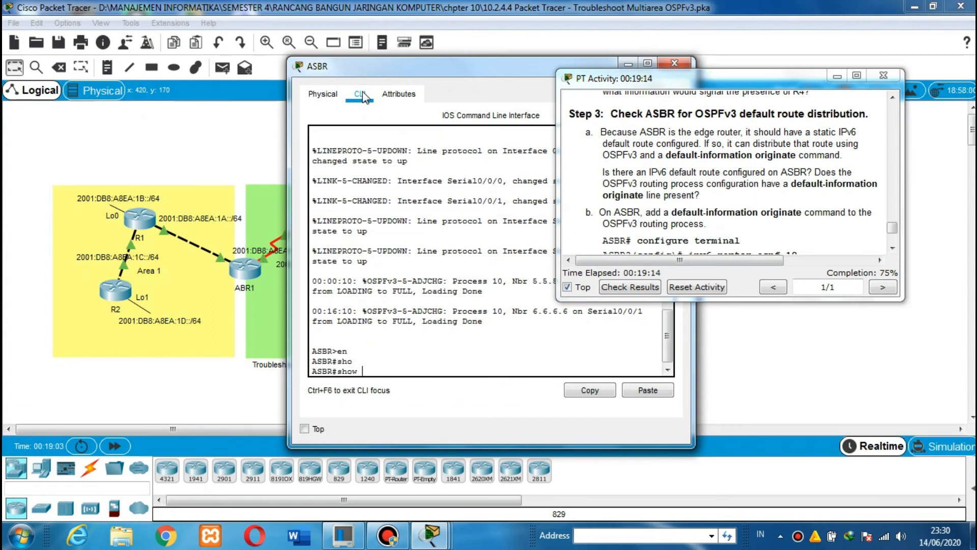
text(run)
key(Tab)
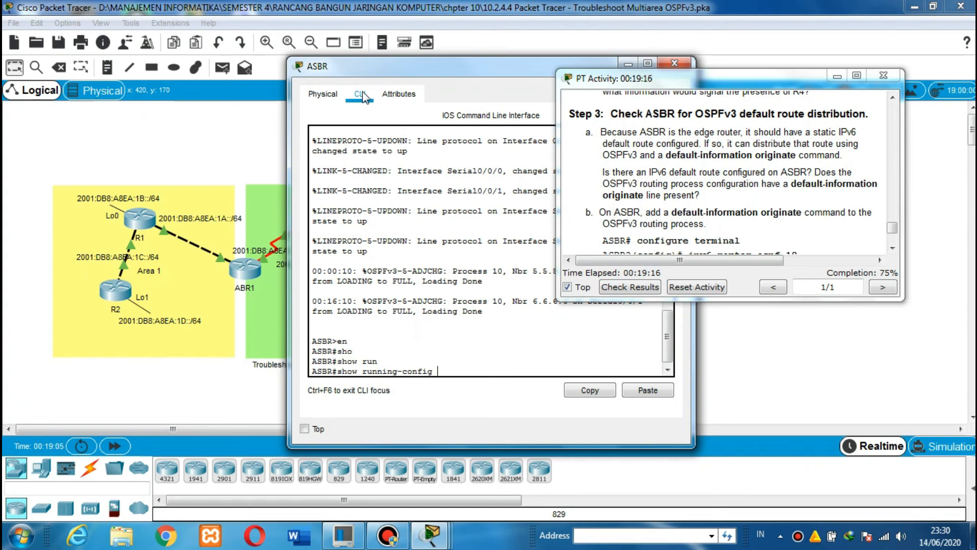
key(Return)
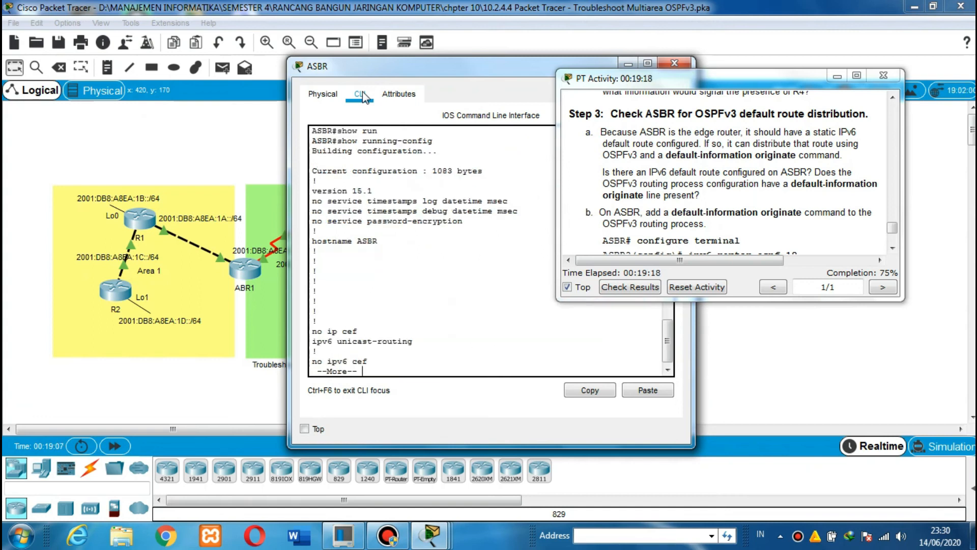
- Page through ASBR's running configuration to the end, moving its window clear of the instructions
key(space)
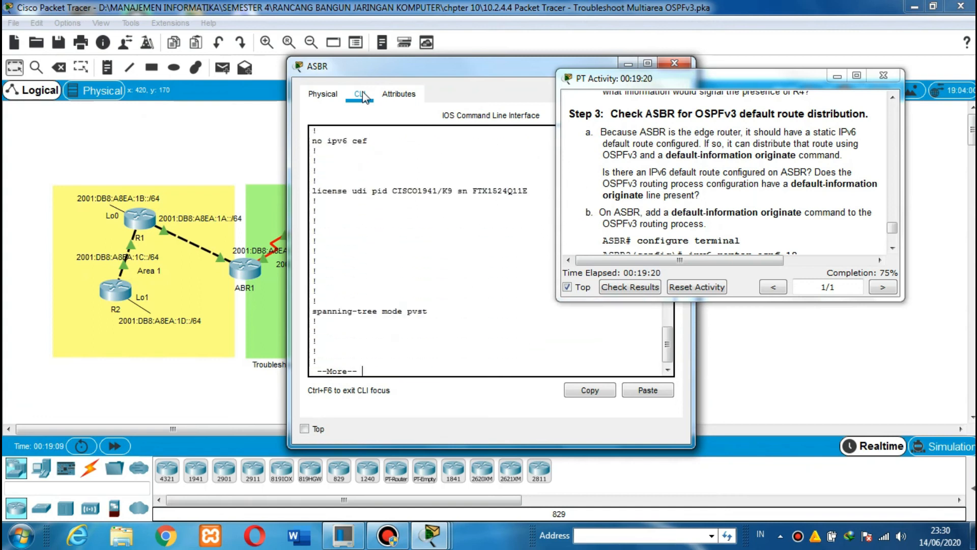
key(Return)
key(Return)
key(Return)
key(Return)
key(Return)
key(Return)
key(Return)
key(Return)
key(Return)
key(Return)
key(Return)
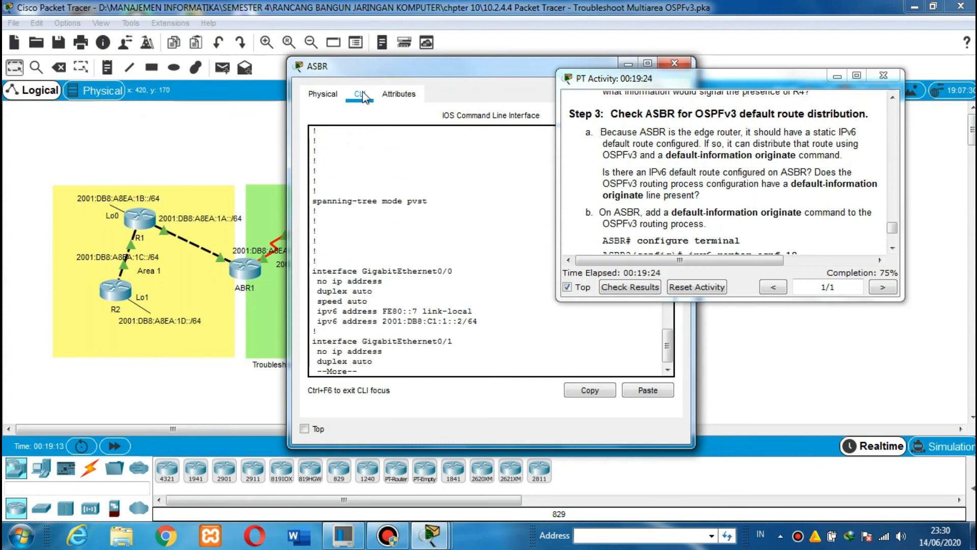
key(Return)
key(Return)
key(Return)
key(Return)
key(Return)
key(Return)
key(Return)
key(Return)
key(Return)
key(Return)
key(Return)
key(Return)
key(Return)
key(Return)
key(Return)
key(Return)
key(Return)
key(Return)
key(Return)
key(Return)
key(Return)
key(Return)
key(Return)
key(Return)
key(Return)
key(Return)
key(Return)
key(Return)
key(Return)
key(Return)
key(Return)
key(Return)
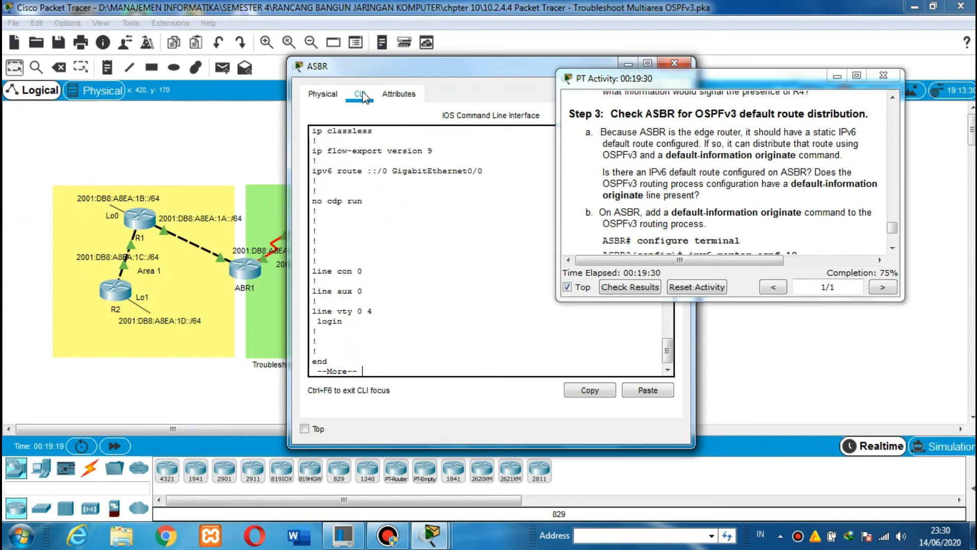
drag(405, 71, 268, 62)
click(454, 355)
key(Return)
key(Return)
key(Return)
key(Return)
key(Return)
key(Return)
key(Return)
key(Return)
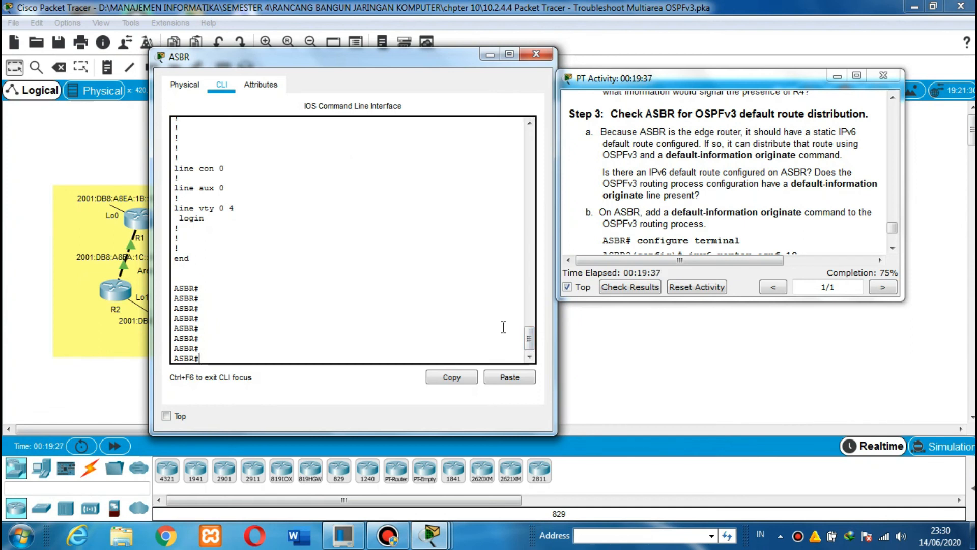
- Review ASBR's configuration for an IPv6 default route and a default-information originate line under OSPFv3
scroll(503, 327, up, 10)
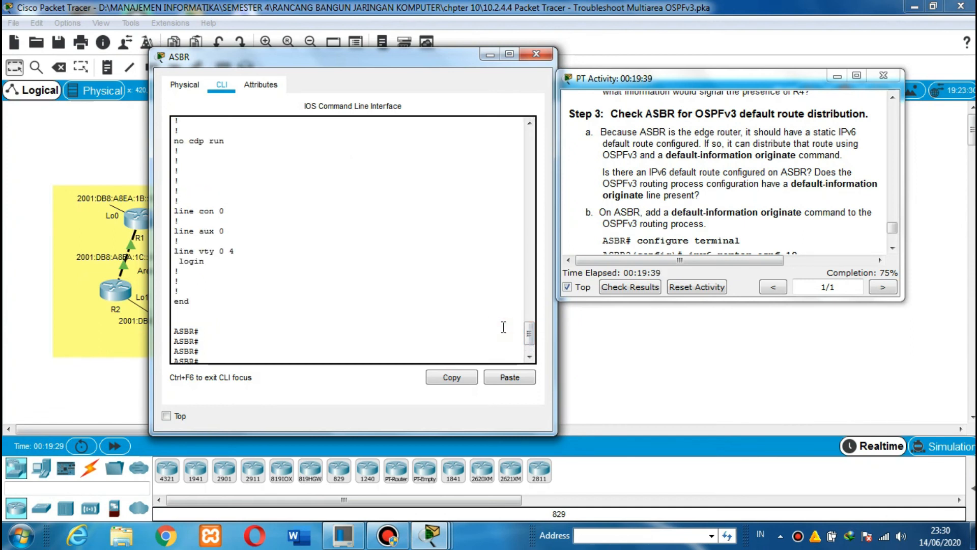
scroll(504, 327, up, 10)
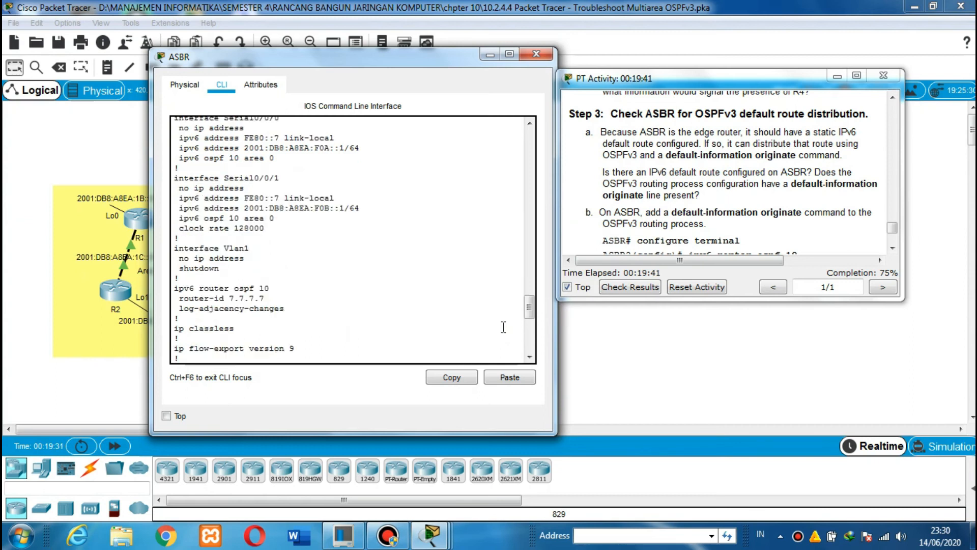
scroll(503, 327, up, 10)
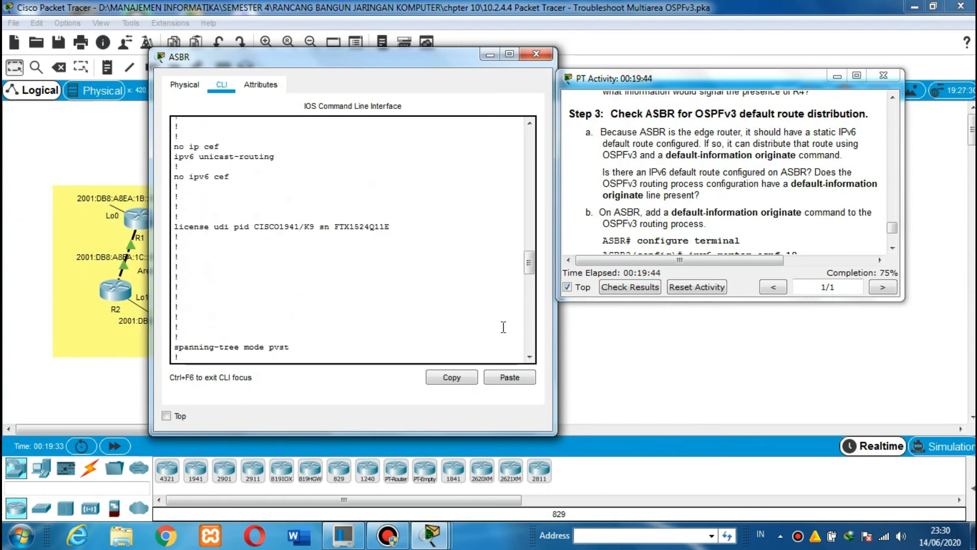
scroll(503, 326, down, 20)
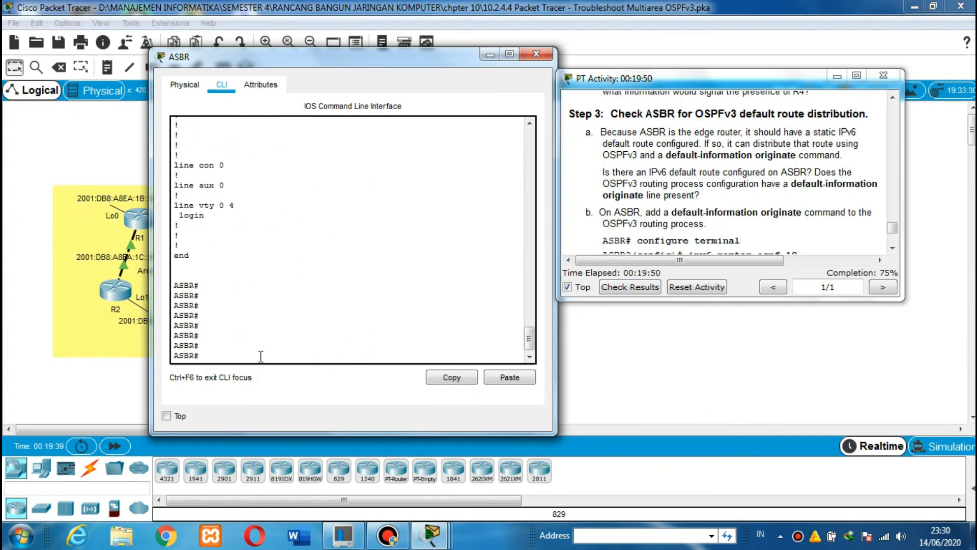
- Read parts b and c of Step 3 and highlight the commands for adding default-information originate on ASBR
click(892, 249)
click(893, 248)
click(893, 248)
click(893, 248)
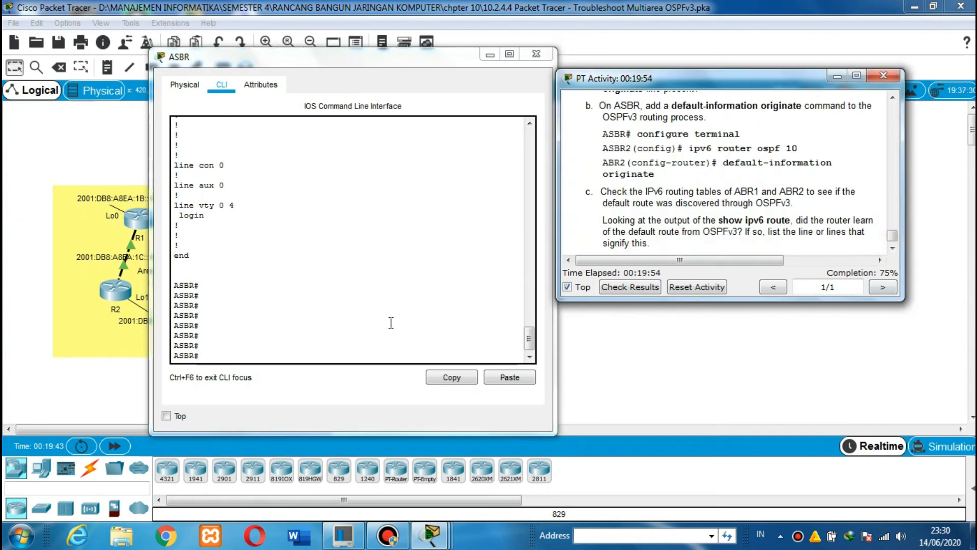
click(345, 356)
key(Return)
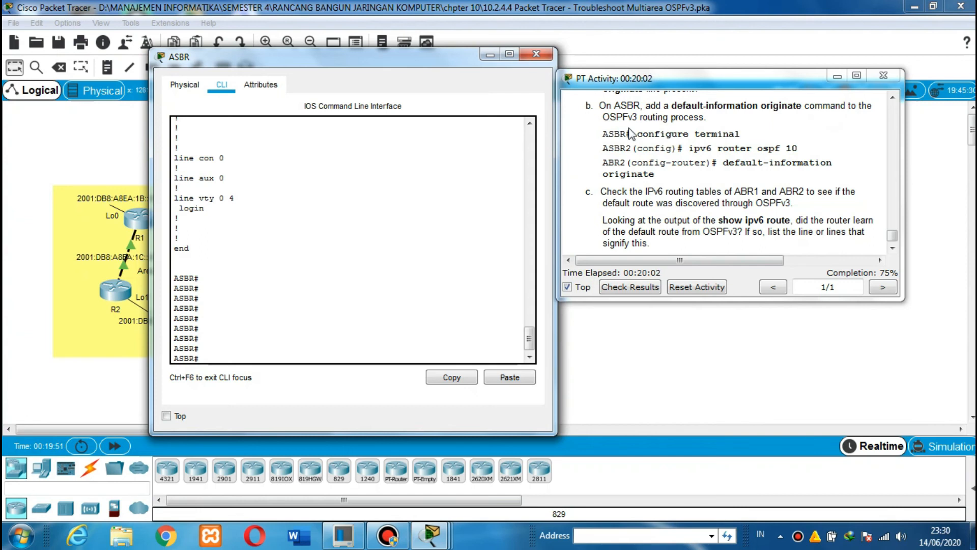
drag(642, 135, 736, 163)
- Enter global configuration mode on ASBR and open OSPFv3 process 10 with ipv6 router ospf 10
click(350, 356)
text(conf t)
key(Return)
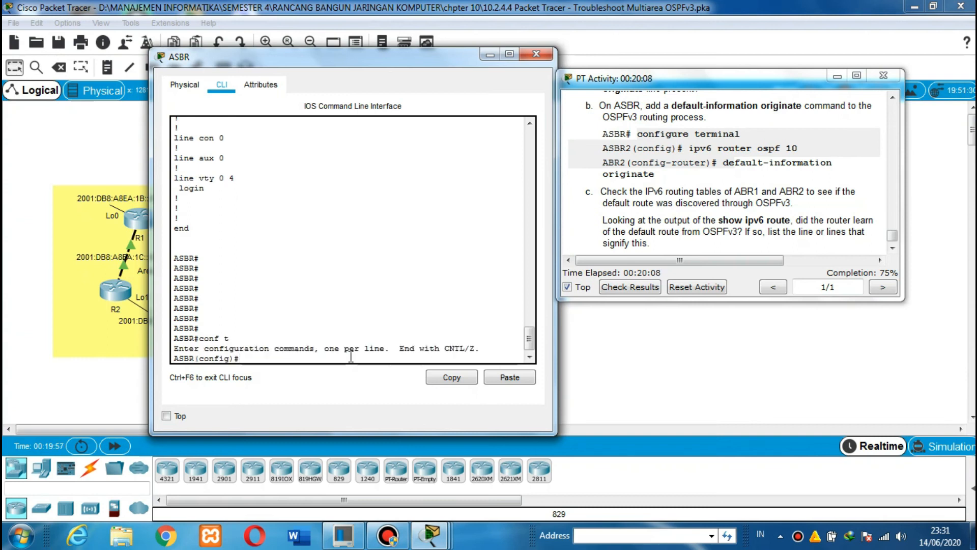
text(ipv)
key(Tab)
text(ro)
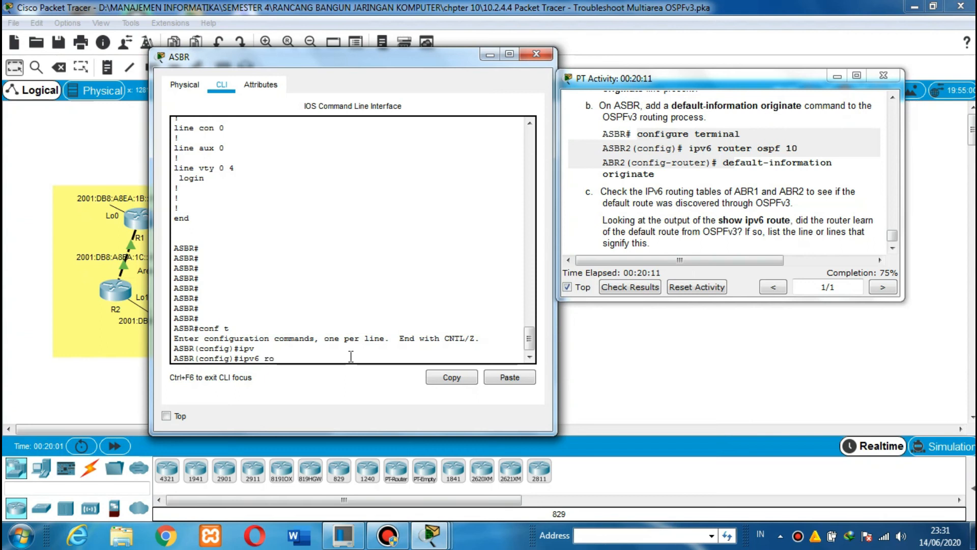
text(u)
key(Tab)
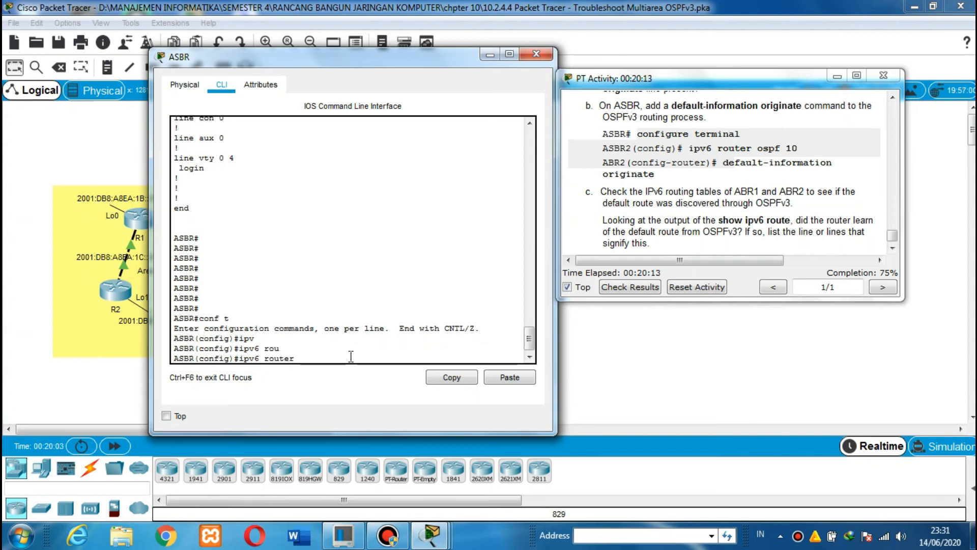
text(osp)
key(Tab)
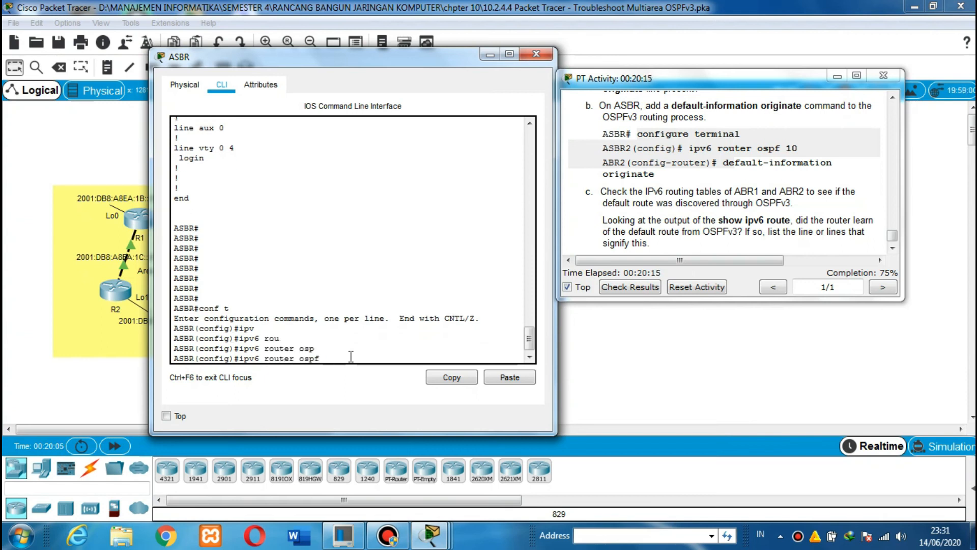
text(10)
key(Return)
- Add default-information originate to the OSPFv3 process 10 configuration on ASBR and close its window
text(def)
key(Tab)
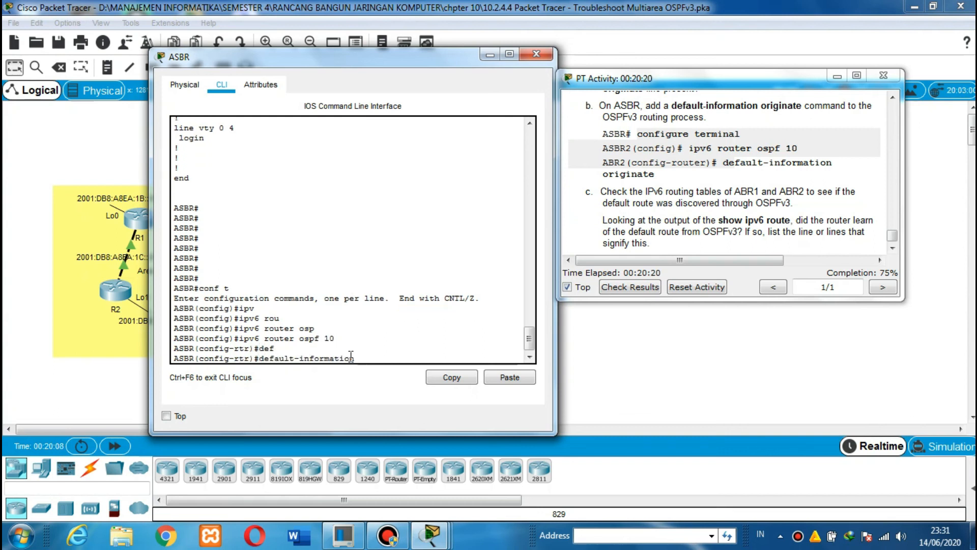
text(ori)
key(Tab)
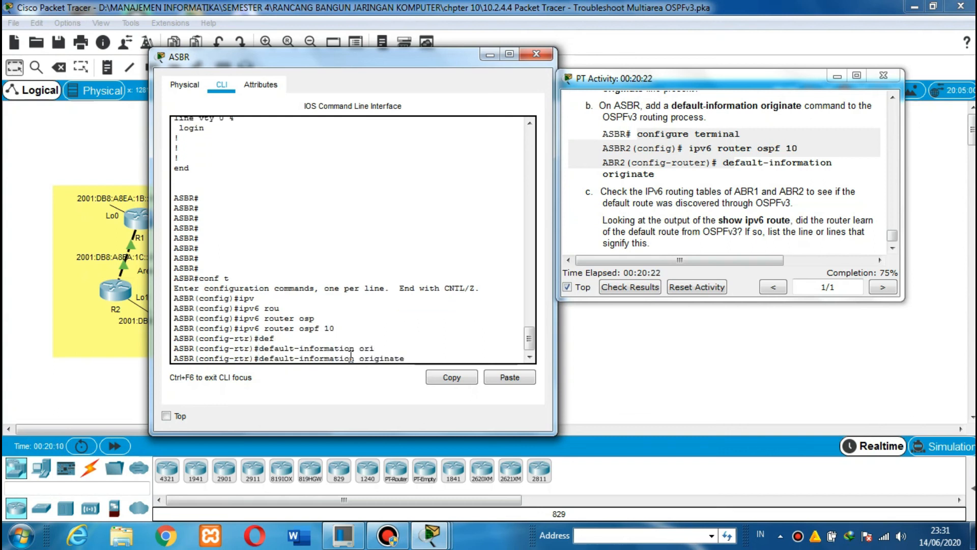
key(Return)
key(Return)
key(Return)
key(Return)
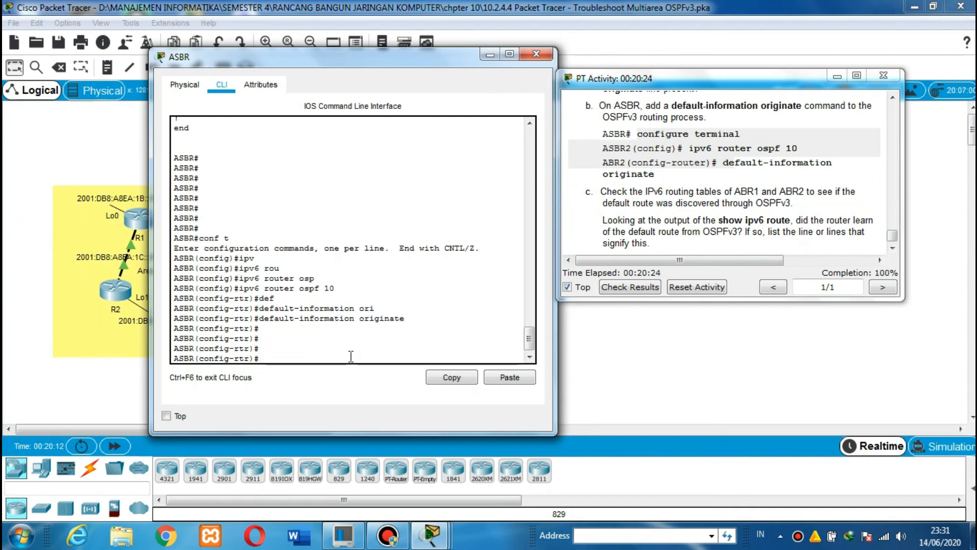
click(894, 248)
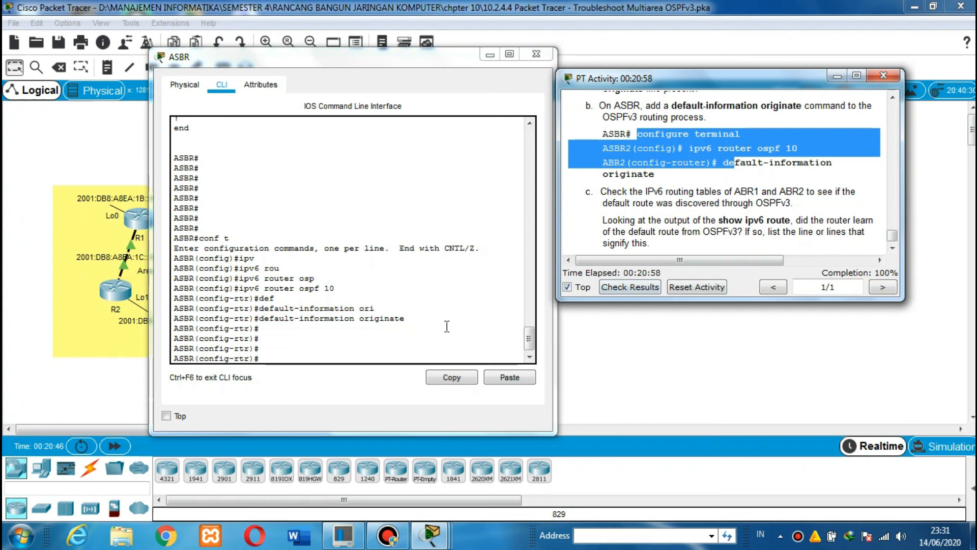
click(295, 358)
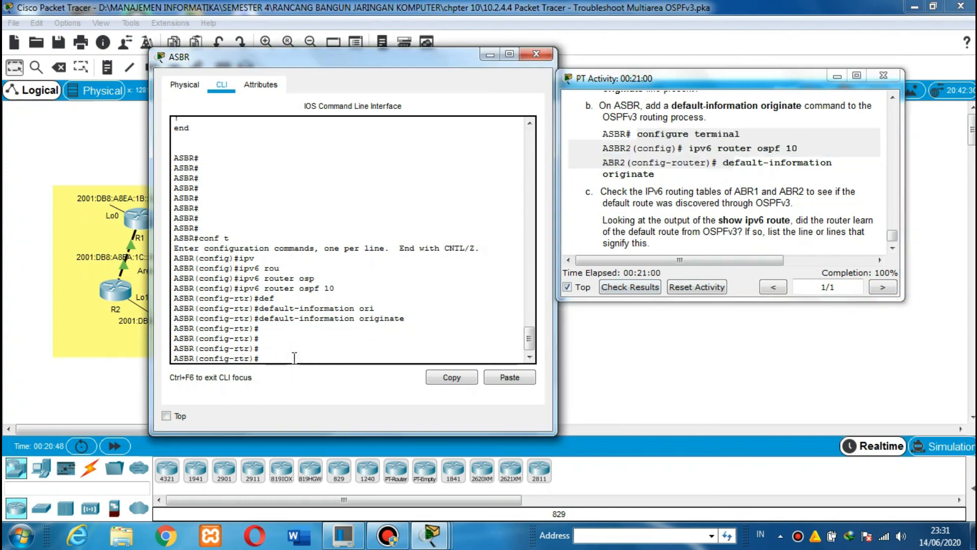
key(Return)
key(Return)
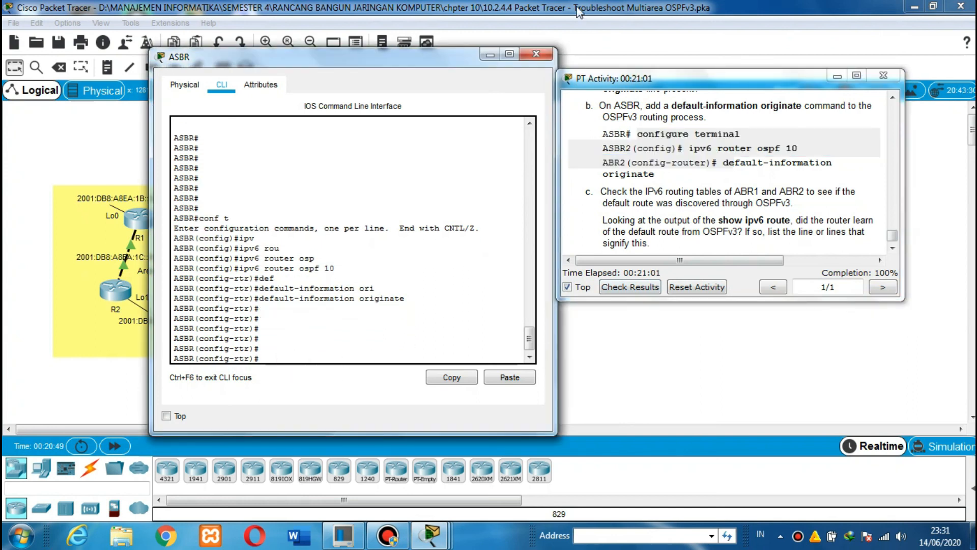
click(531, 55)
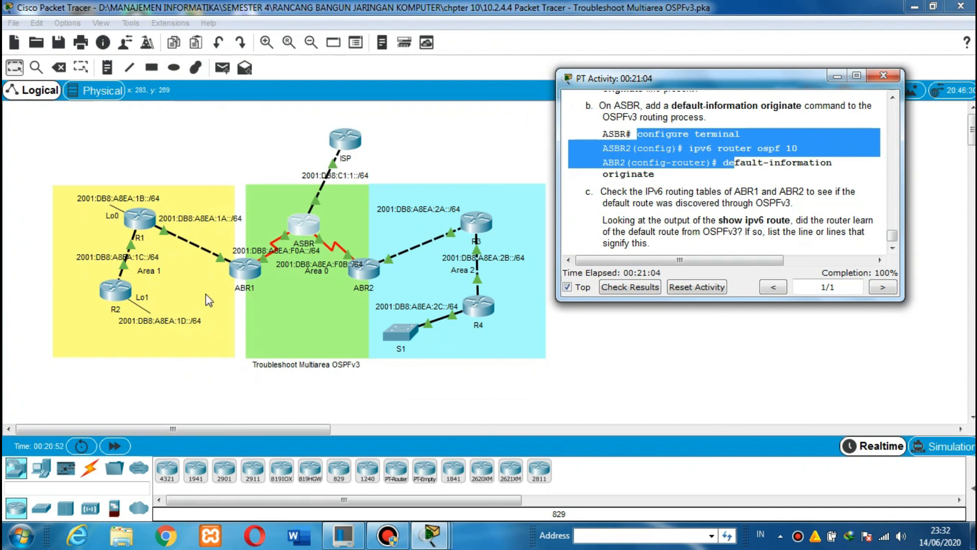
- Open ABR1's command line and enter privileged EXEC mode
click(246, 269)
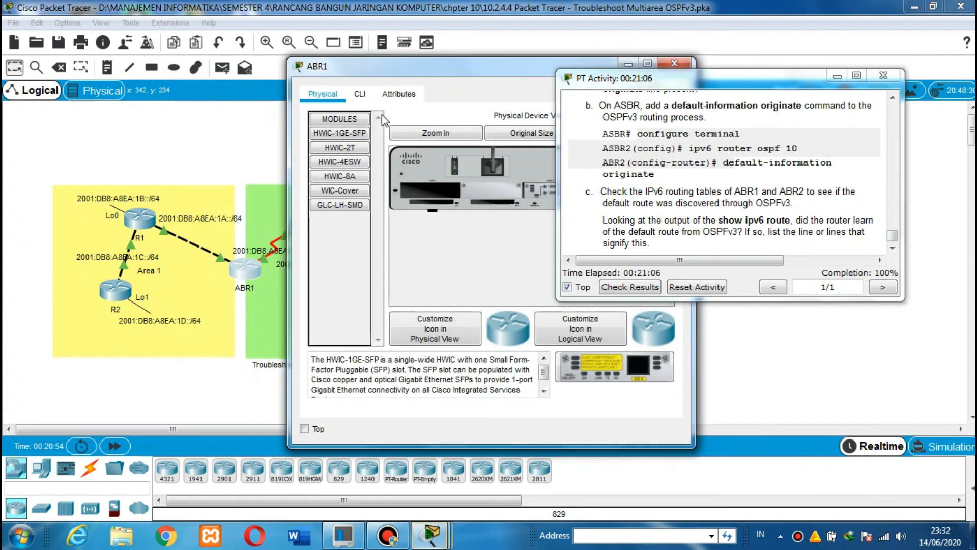
click(362, 95)
key(Return)
key(Return)
key(Return)
text(en)
key(Return)
- Display ABR1's full IPv6 routing table with show ipv6 route
text(sho)
key(Tab)
text(i)
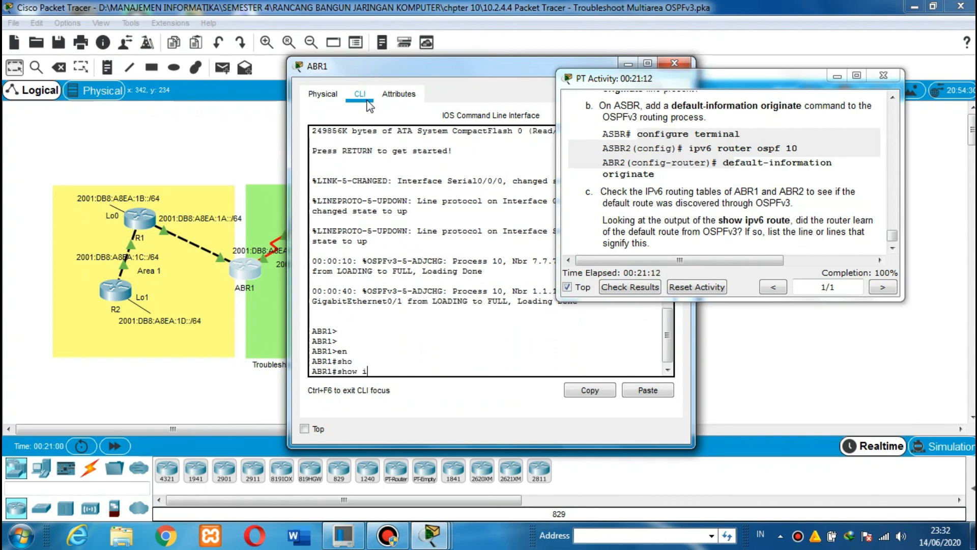
text(pv)
key(Tab)
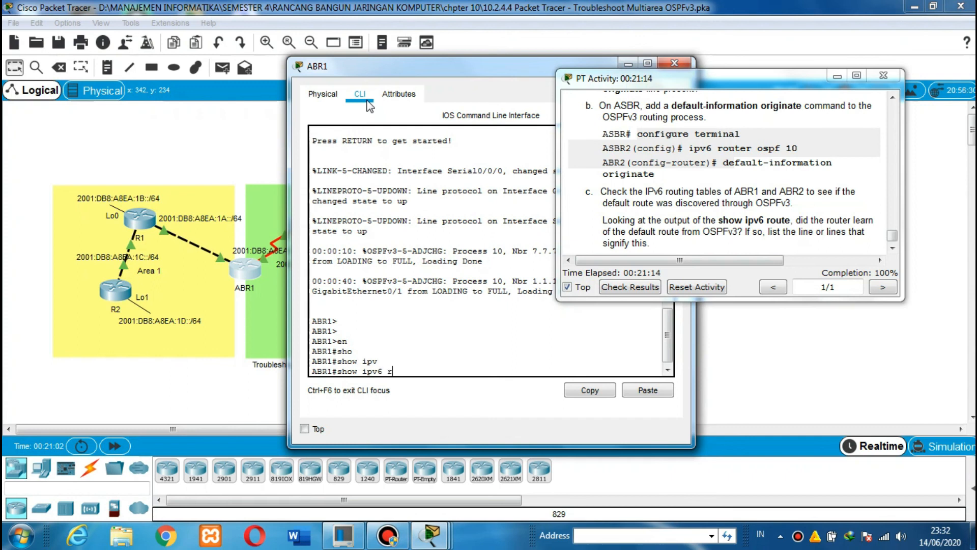
text(rou)
key(Tab)
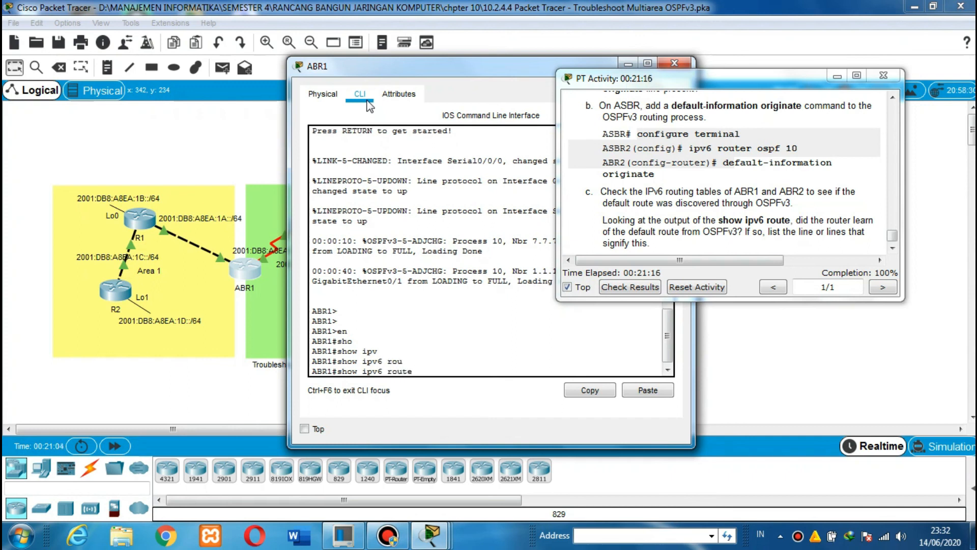
key(Return)
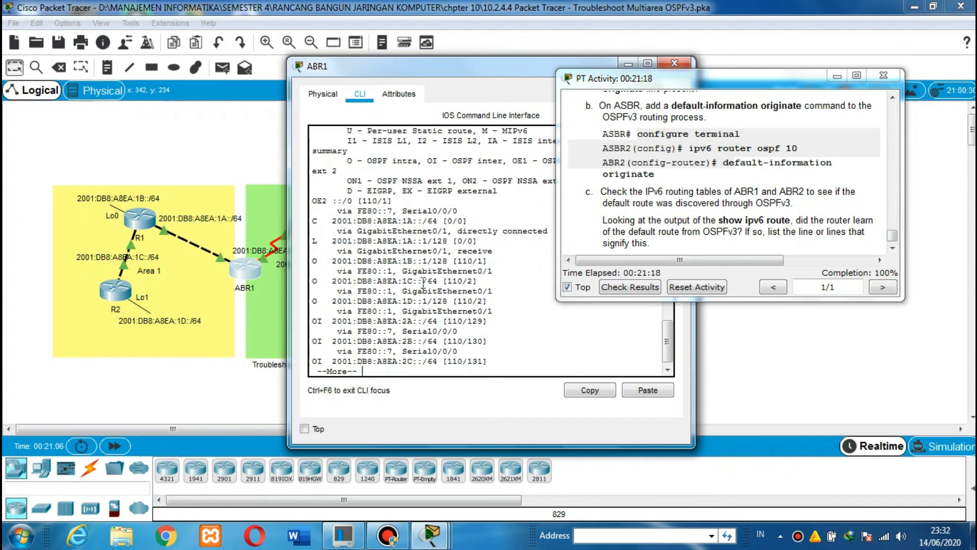
key(space)
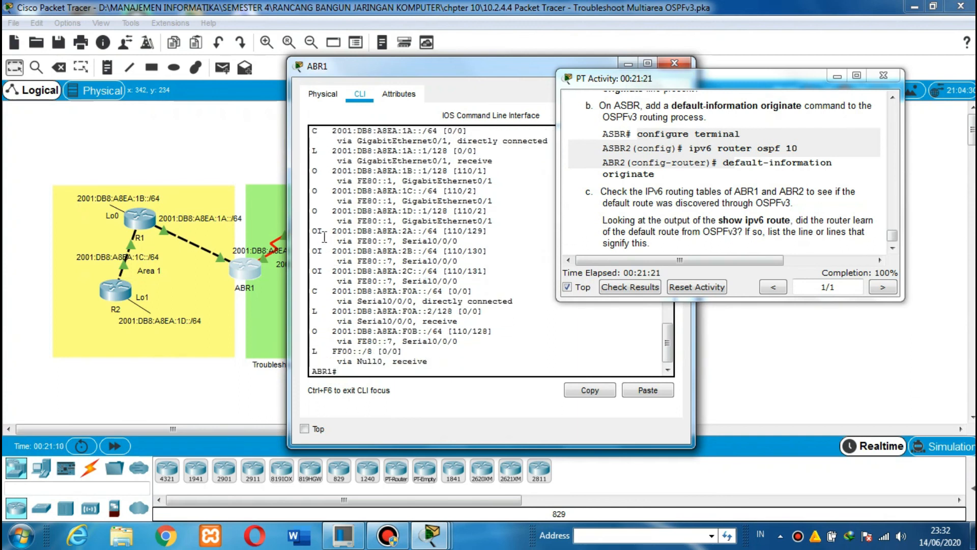
- Highlight the OSPF inter-area routes to 2001:DB8:A8EA:2A, 2B and 2C in ABR1's table and minimize its window
drag(315, 232, 509, 328)
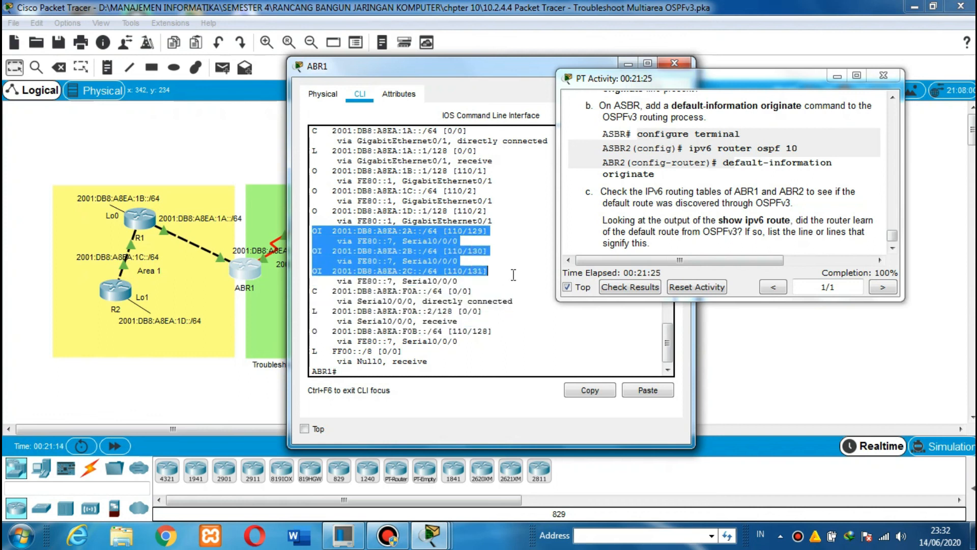
drag(514, 275, 514, 279)
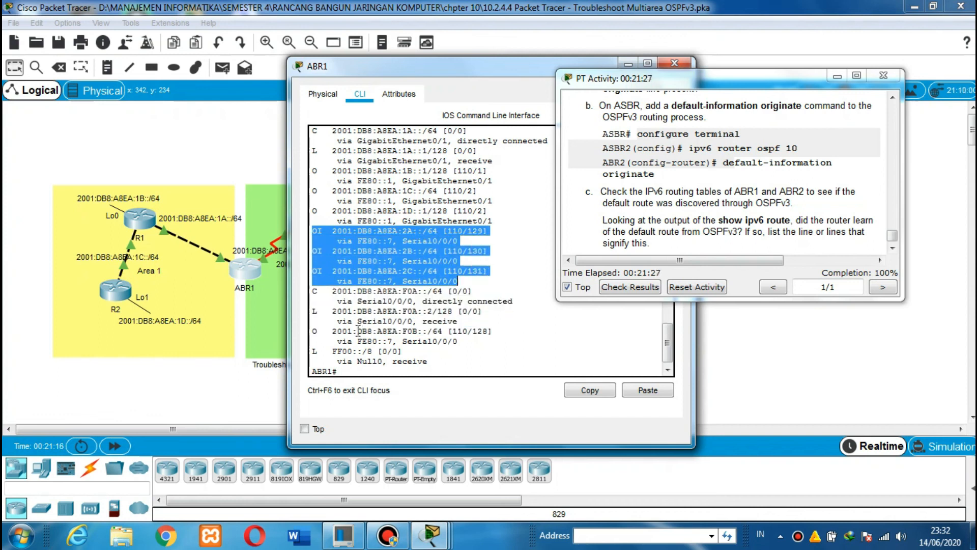
click(349, 367)
key(Return)
key(Return)
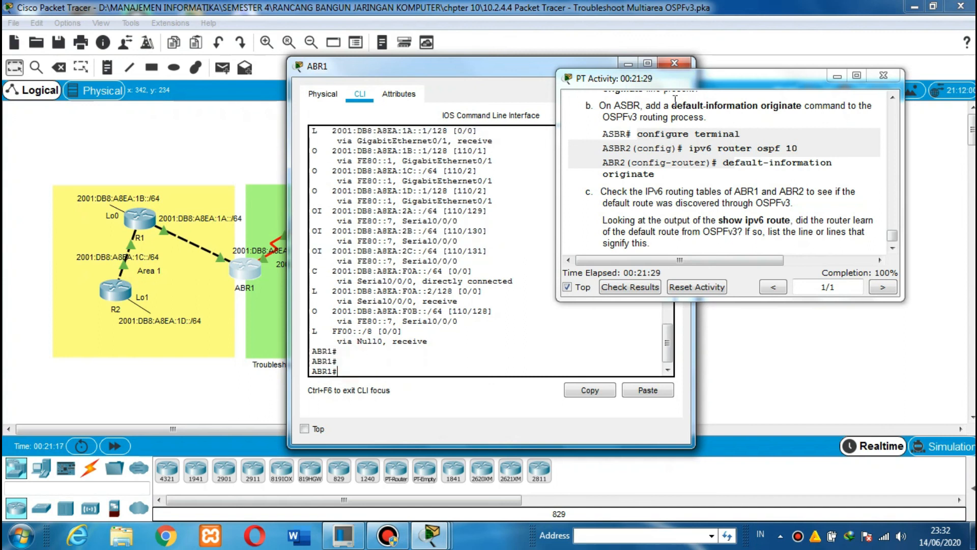
click(627, 63)
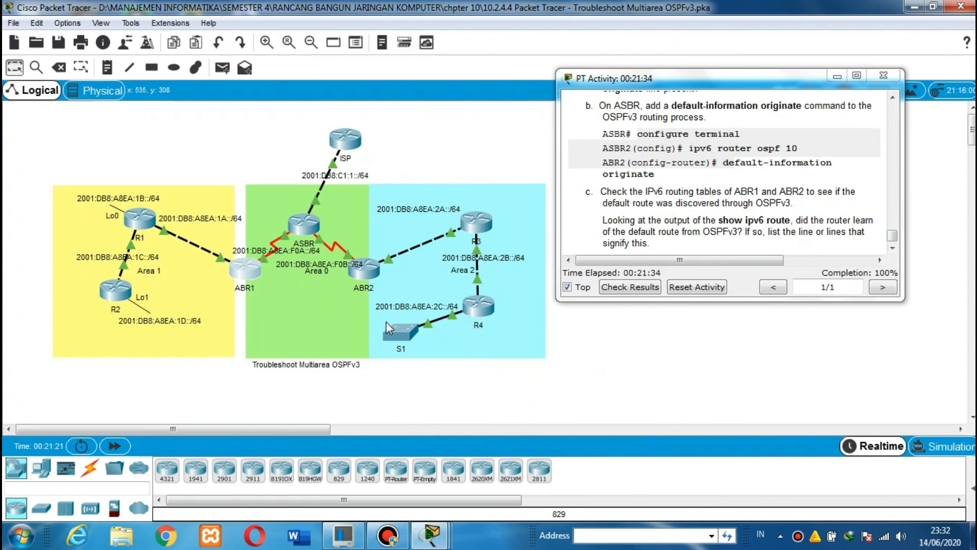
- Open ABR2's command line and display its IPv6 routing table with show ipv6 route
click(895, 250)
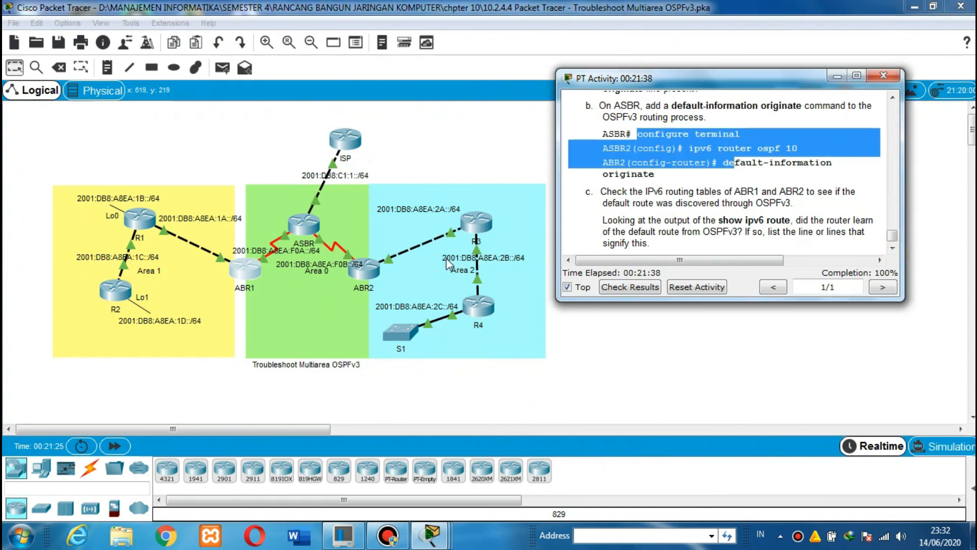
click(374, 268)
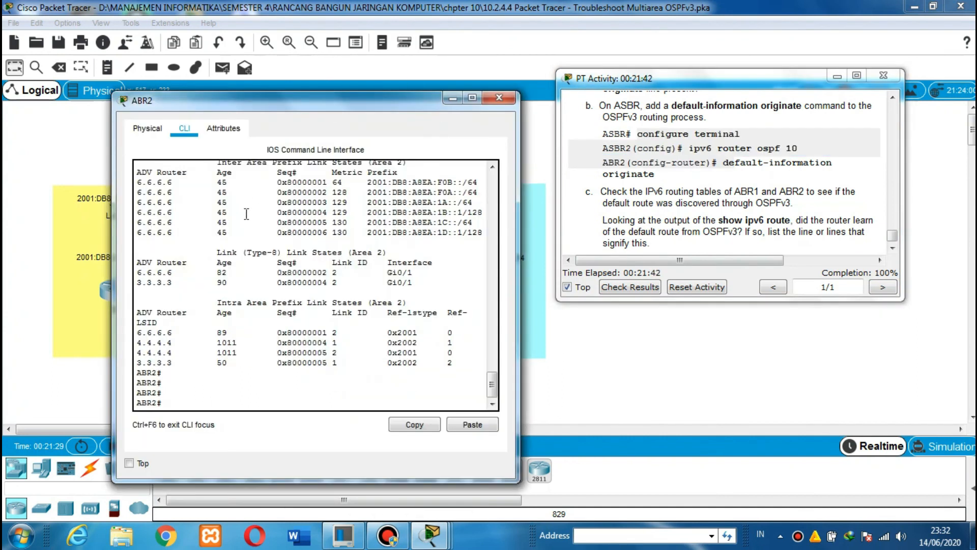
key(Return)
text(sho)
key(Tab)
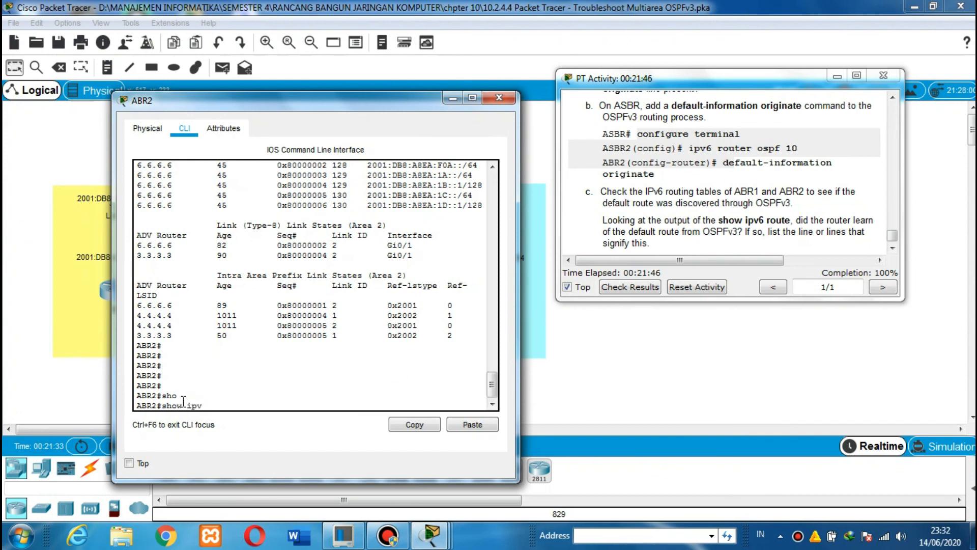
text(ipv)
key(Tab)
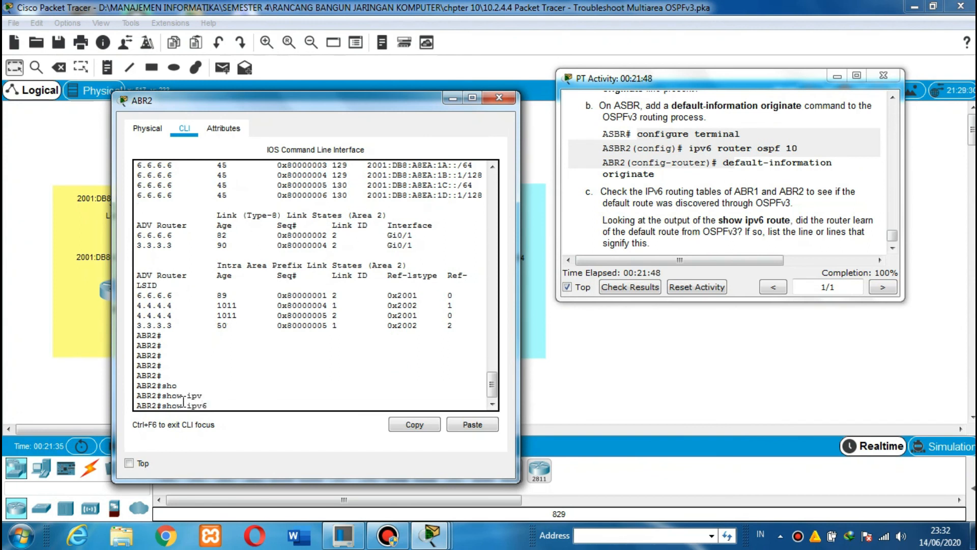
text(rou)
key(Tab)
key(Return)
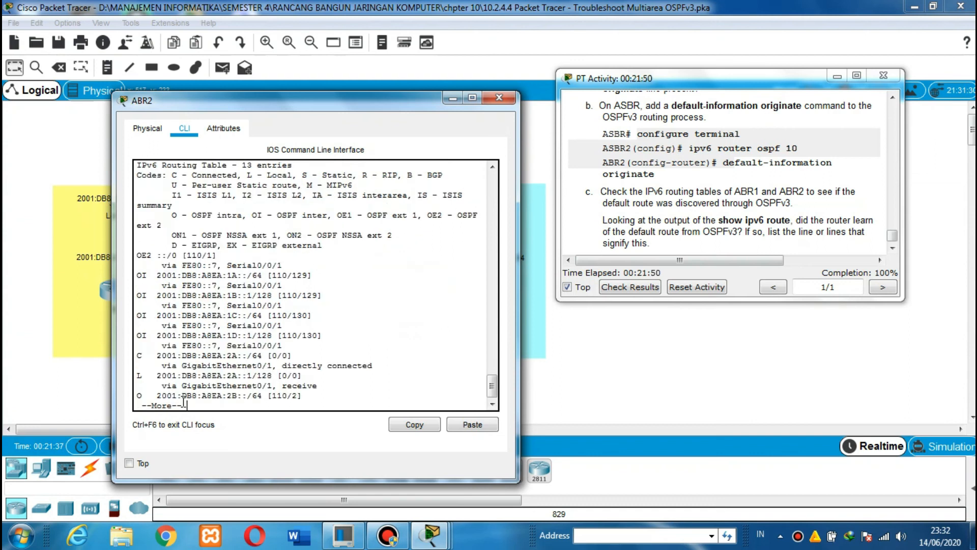
- Read further through ABR2's routing table, highlight the OSPF inter-area routes to 1A through 1D, and minimize its window
key(Return)
key(Return)
key(Return)
key(Return)
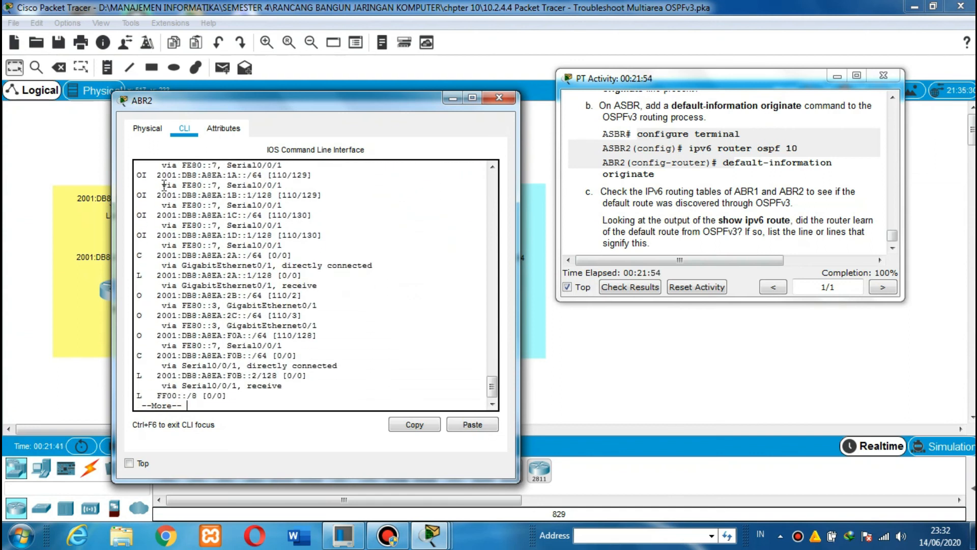
drag(138, 174, 352, 236)
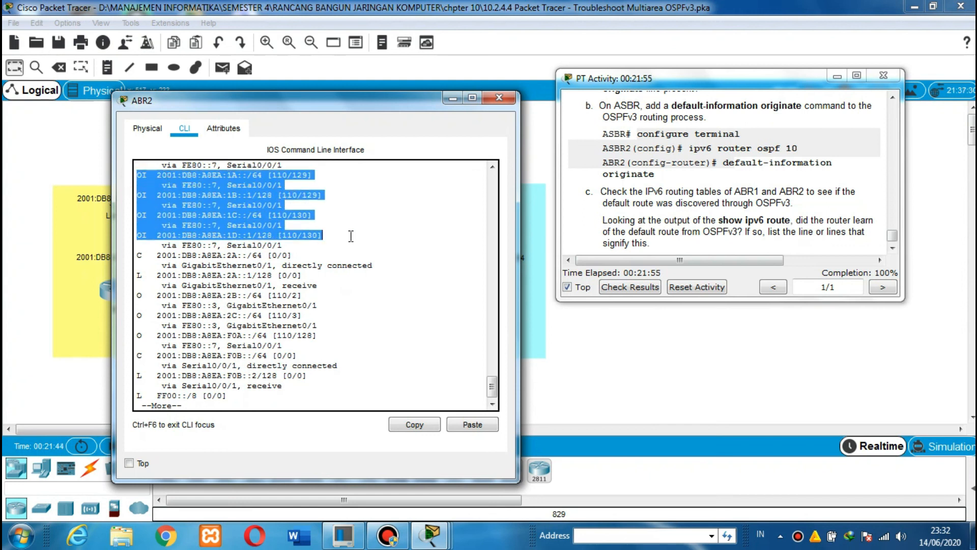
click(453, 97)
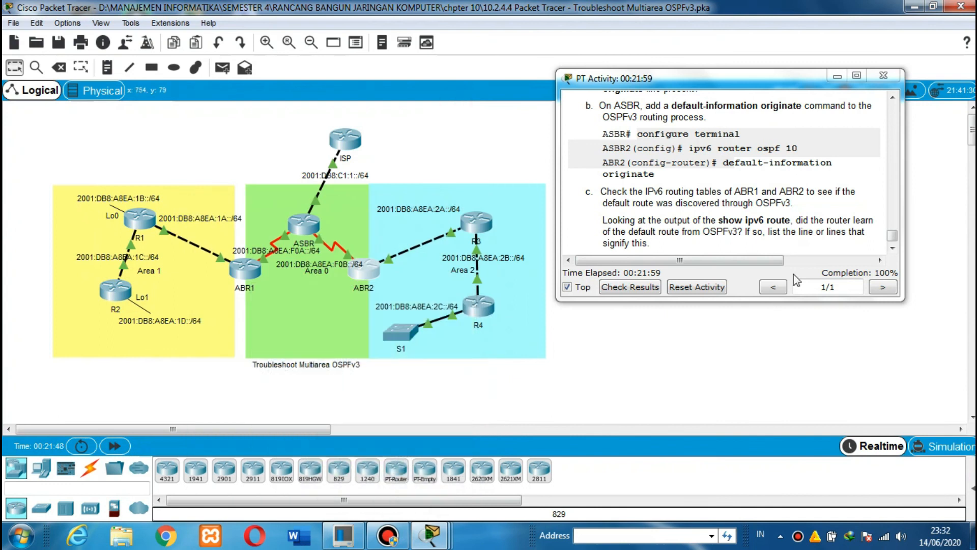
- Widen the PT Activity instructions window slightly and bring it back into focus
mouse_move(903, 192)
mouse_down()
mouse_move(926, 189)
mouse_move(917, 190)
mouse_up()
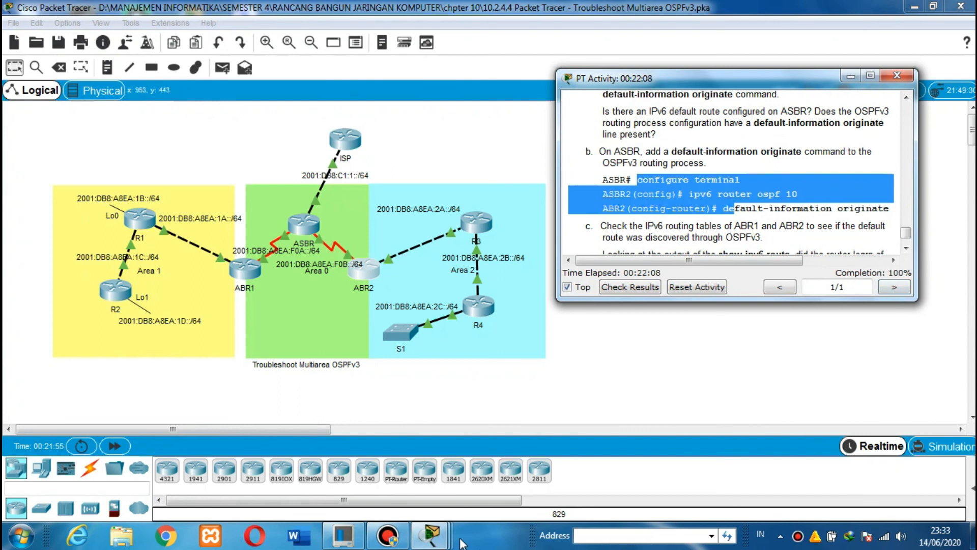
click(432, 535)
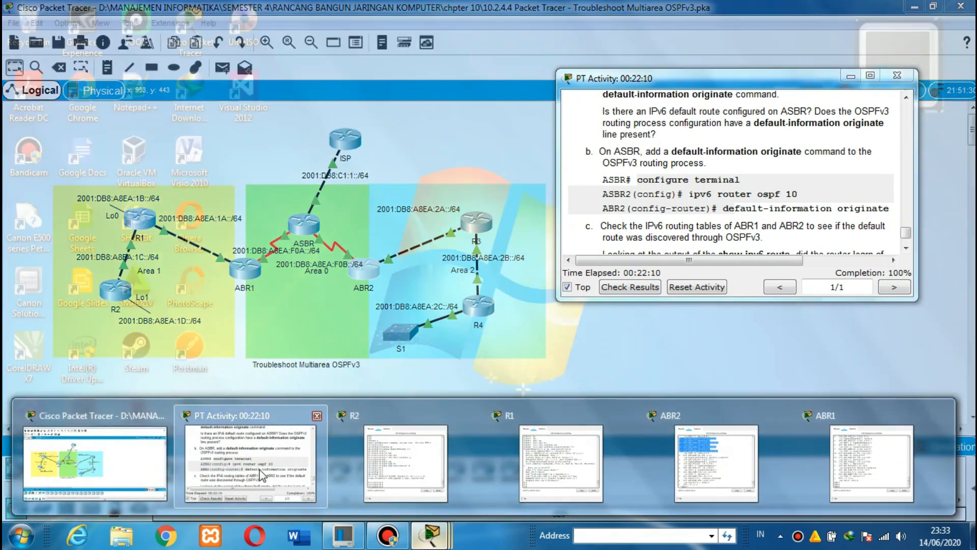
click(262, 475)
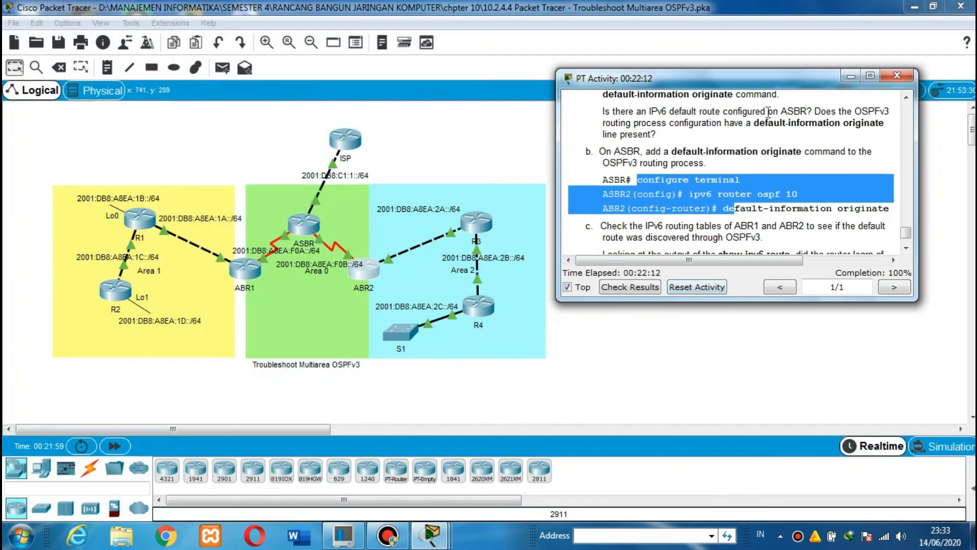